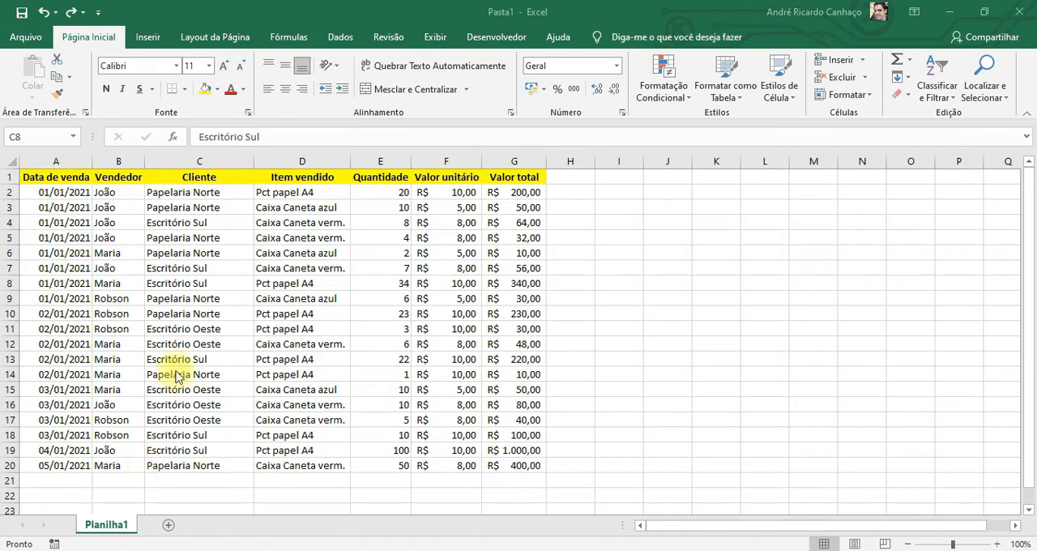
Add column filters to the header row of the sales table
{"action": "left_click", "coordinate": [10, 176]}
{"action": "left_click", "coordinate": [335, 39]}
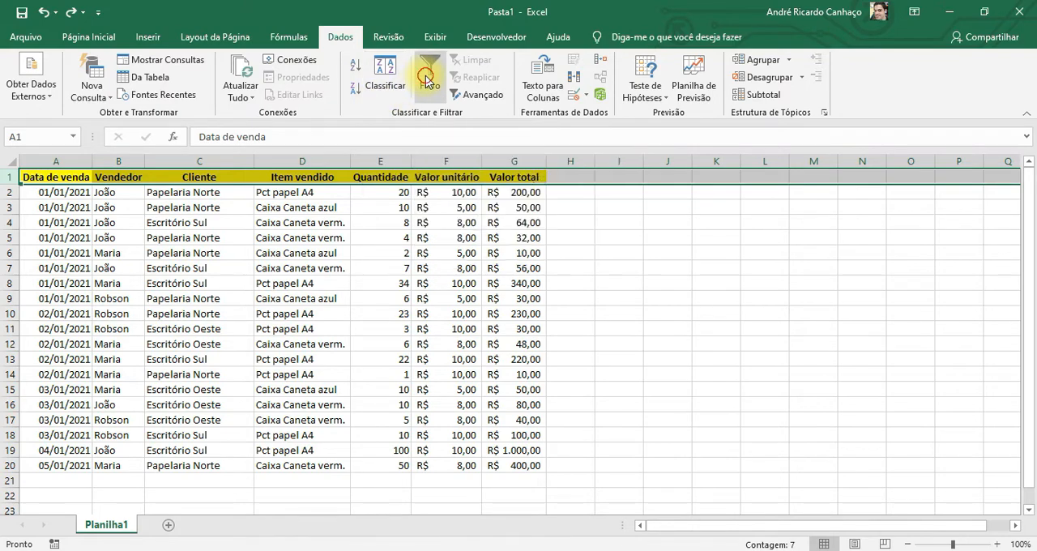
{"action": "left_click", "coordinate": [426, 81]}
{"action": "left_click", "coordinate": [251, 496]}
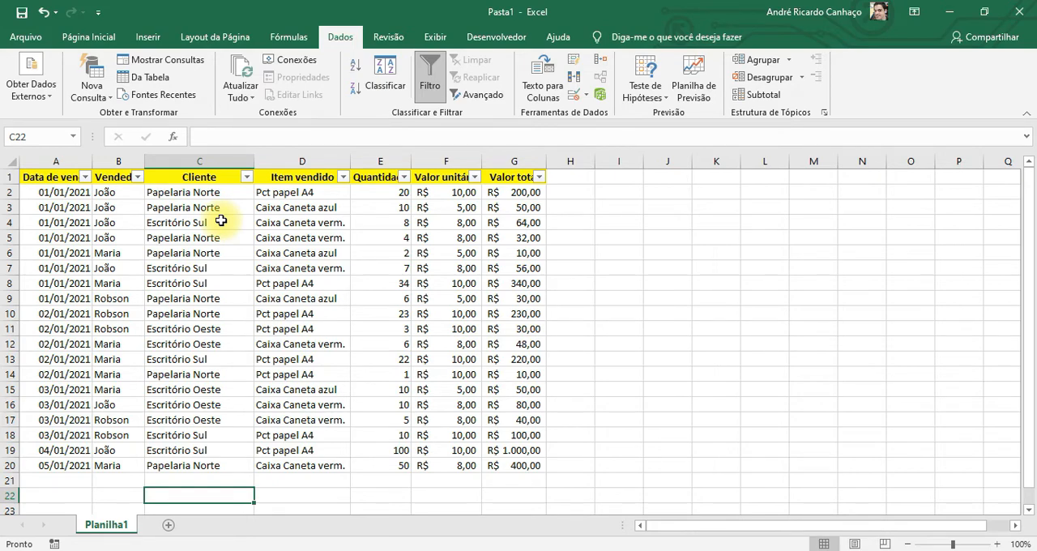
Filter the Vendedor column to show only the first seller listed
{"action": "left_click", "coordinate": [137, 176]}
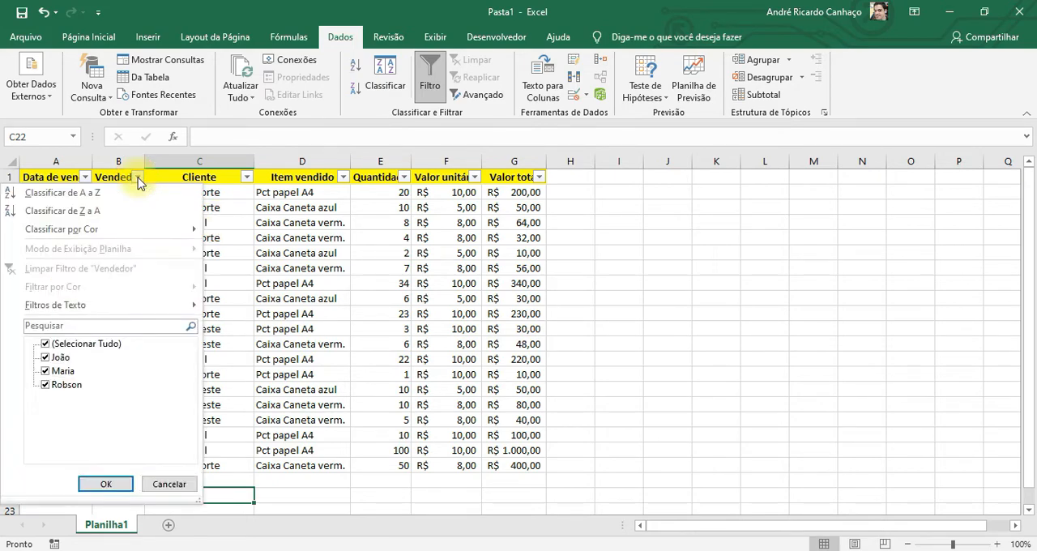
{"action": "left_click", "coordinate": [46, 343]}
{"action": "left_click", "coordinate": [47, 357]}
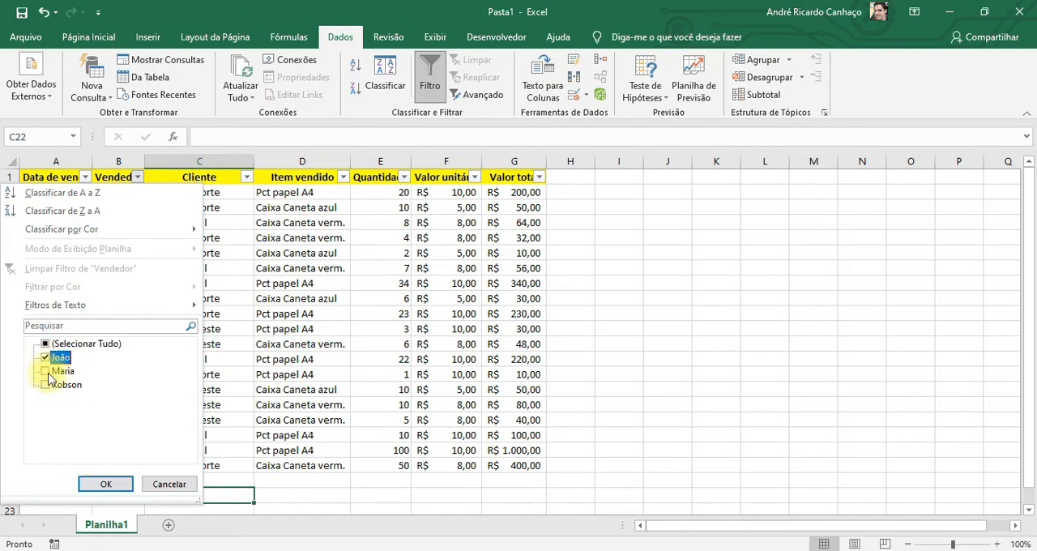
{"action": "left_click", "coordinate": [107, 485]}
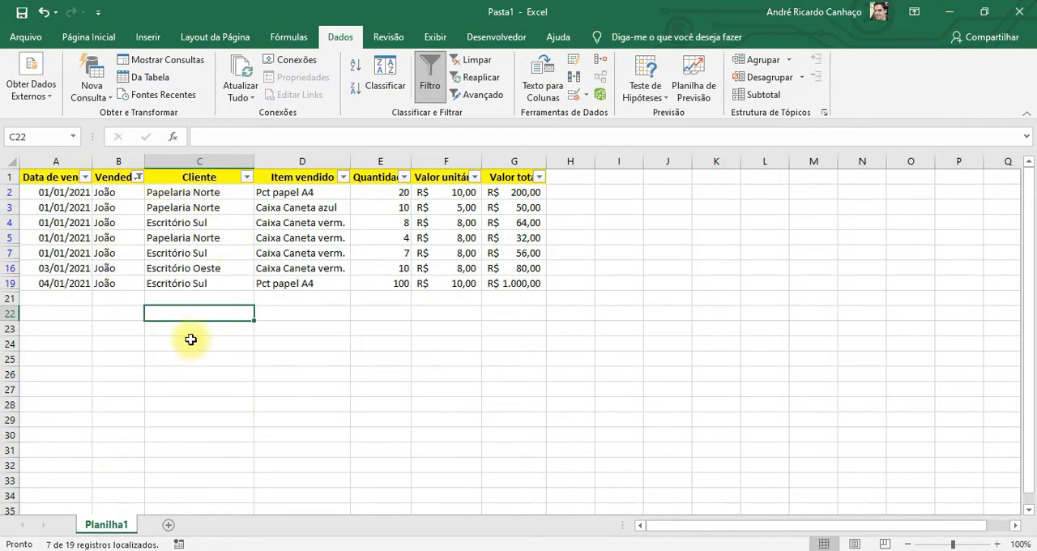
Filter the Item vendido column to Pct papel A4 and check the sum of the visible Valor total cells
{"action": "left_click", "coordinate": [344, 176]}
{"action": "left_click", "coordinate": [192, 344]}
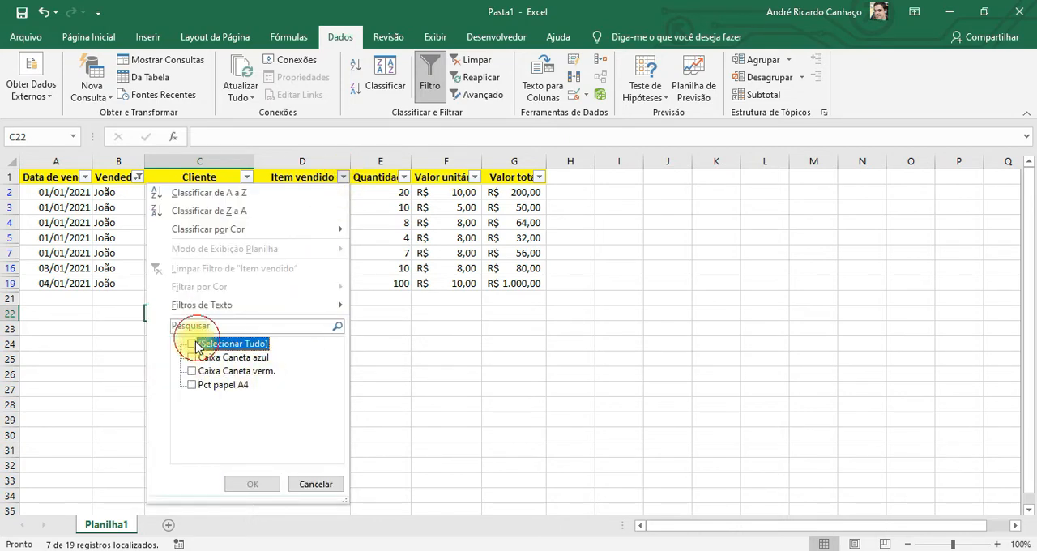
{"action": "left_click", "coordinate": [196, 386]}
{"action": "left_click", "coordinate": [253, 484]}
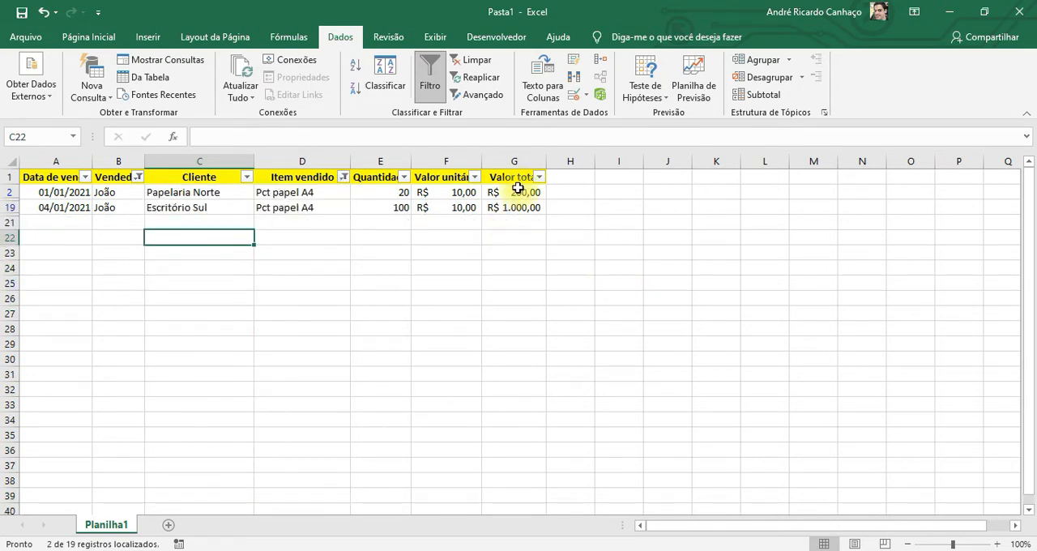
{"action": "left_click_drag", "start_coordinate": [517, 187], "coordinate": [518, 208]}
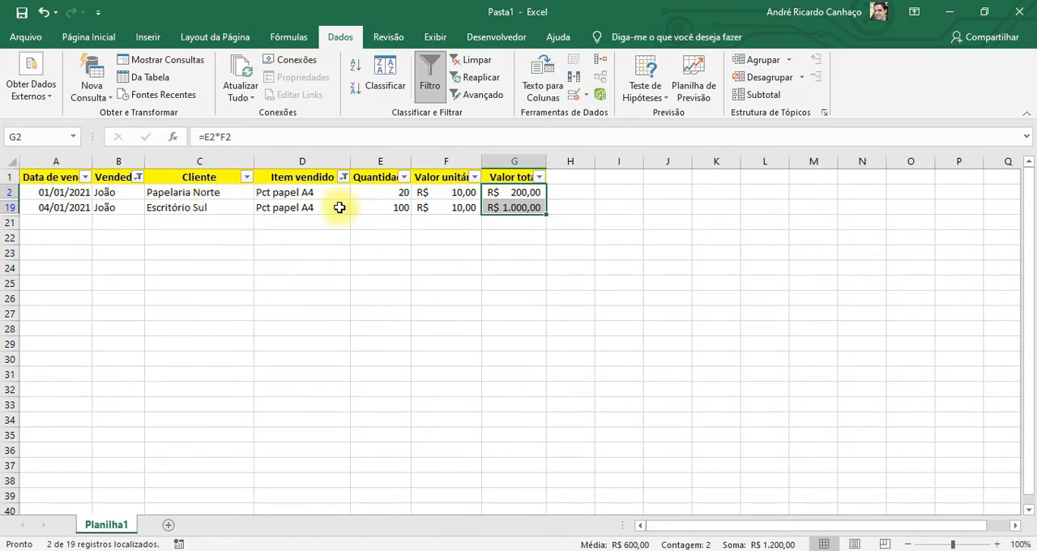
Switch the Item vendido filter to Caixa Caneta verm. and check the sum of the visible Valor total cells
{"action": "left_click", "coordinate": [343, 177]}
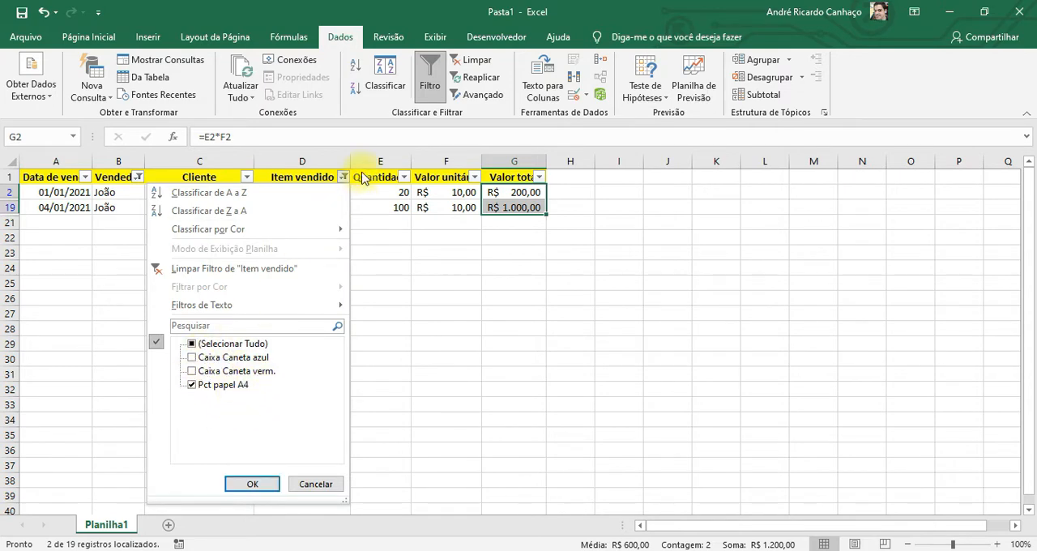
{"action": "left_click", "coordinate": [192, 383]}
{"action": "left_click", "coordinate": [192, 371]}
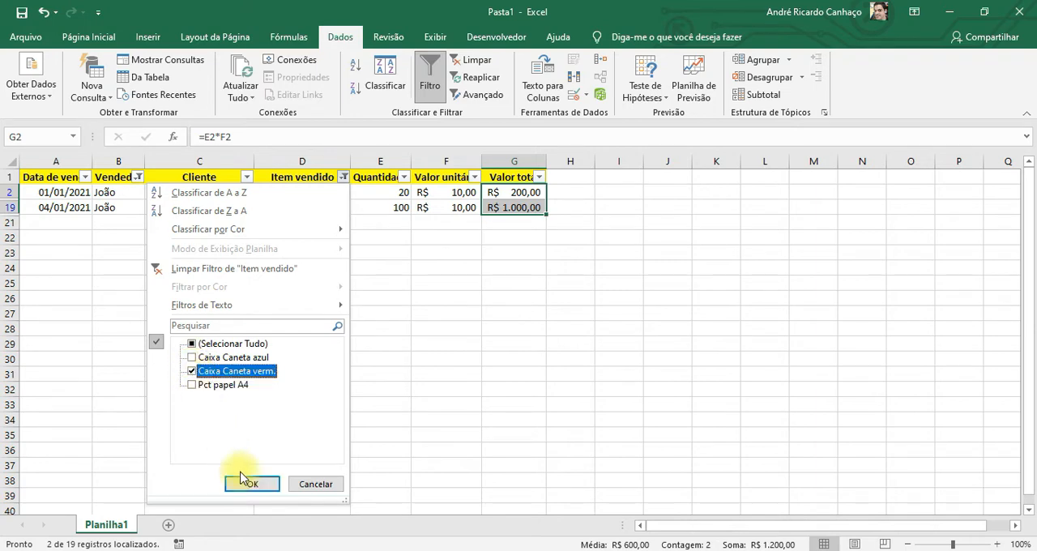
{"action": "left_click", "coordinate": [250, 483]}
{"action": "left_click", "coordinate": [526, 326]}
{"action": "left_click_drag", "start_coordinate": [515, 191], "coordinate": [529, 238]}
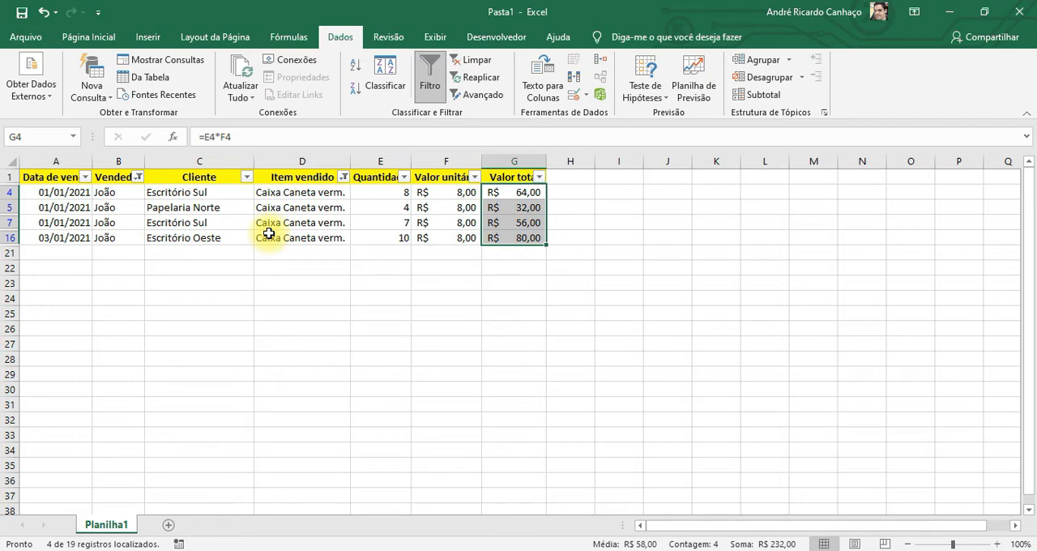
Select all values again in the Item vendido and Vendedor filters
{"action": "left_click", "coordinate": [344, 177]}
{"action": "left_click", "coordinate": [192, 343]}
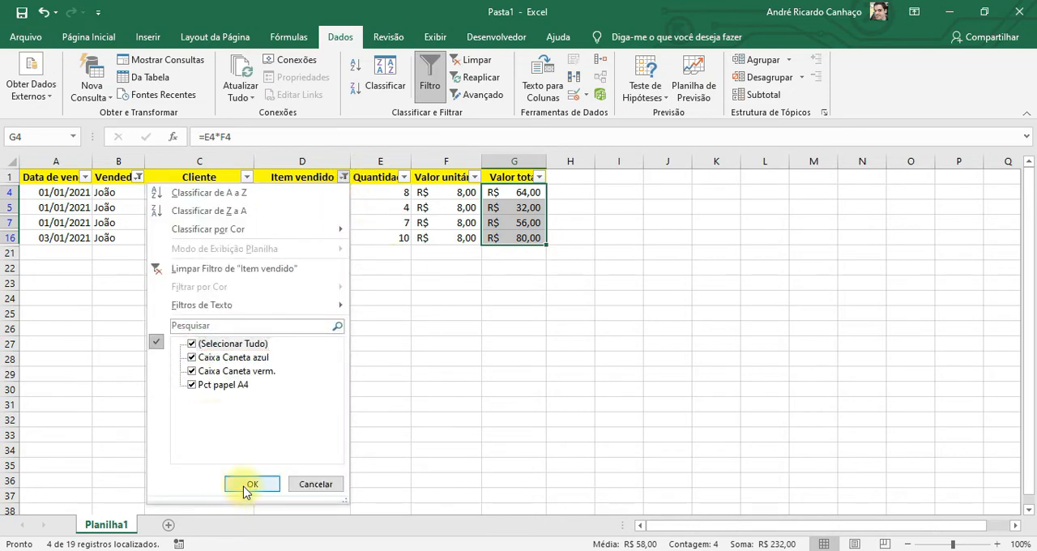
{"action": "left_click", "coordinate": [244, 484]}
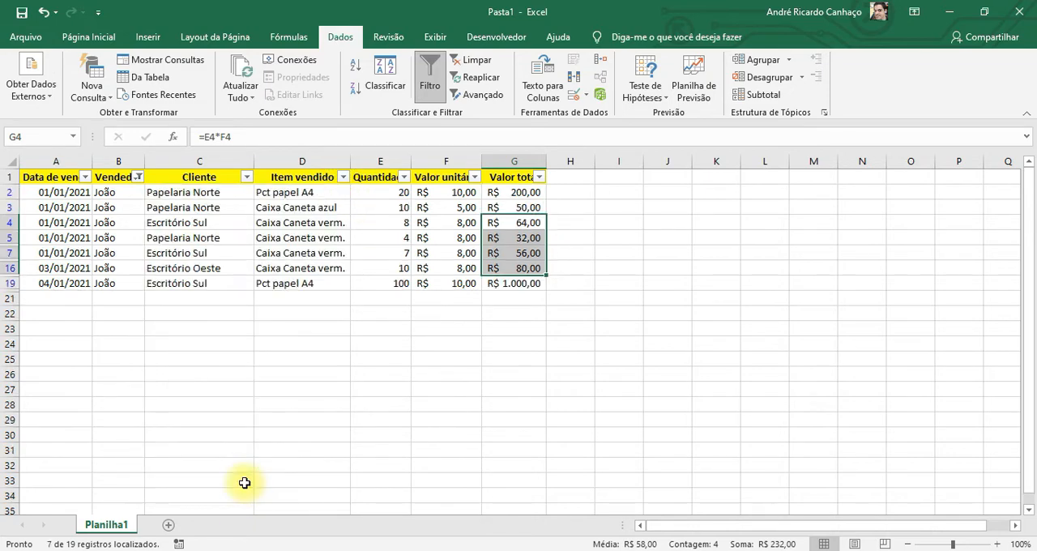
{"action": "left_click", "coordinate": [139, 176]}
{"action": "left_click", "coordinate": [45, 343]}
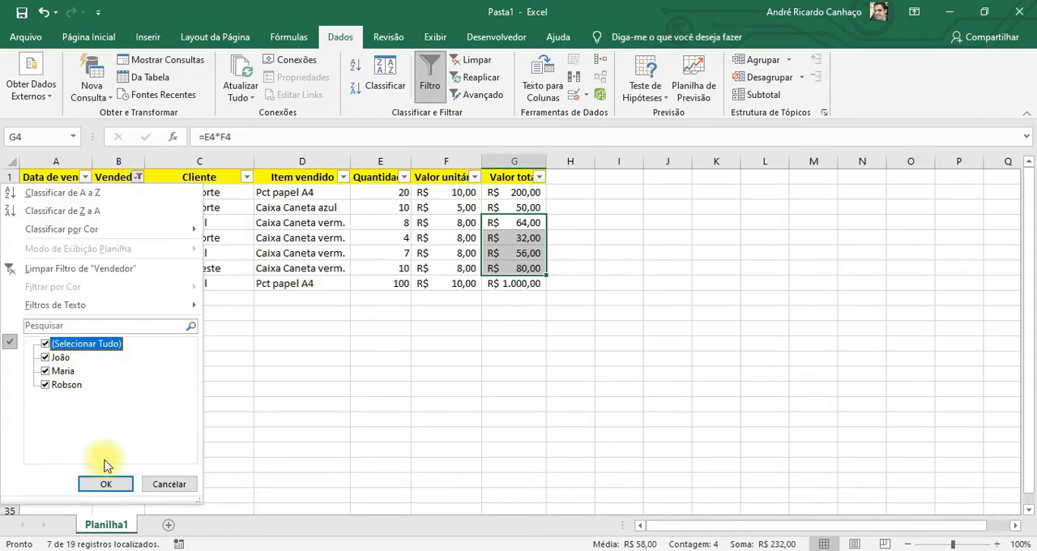
{"action": "left_click", "coordinate": [112, 486]}
Turn off the column filters on the sales table
{"action": "left_click", "coordinate": [464, 285]}
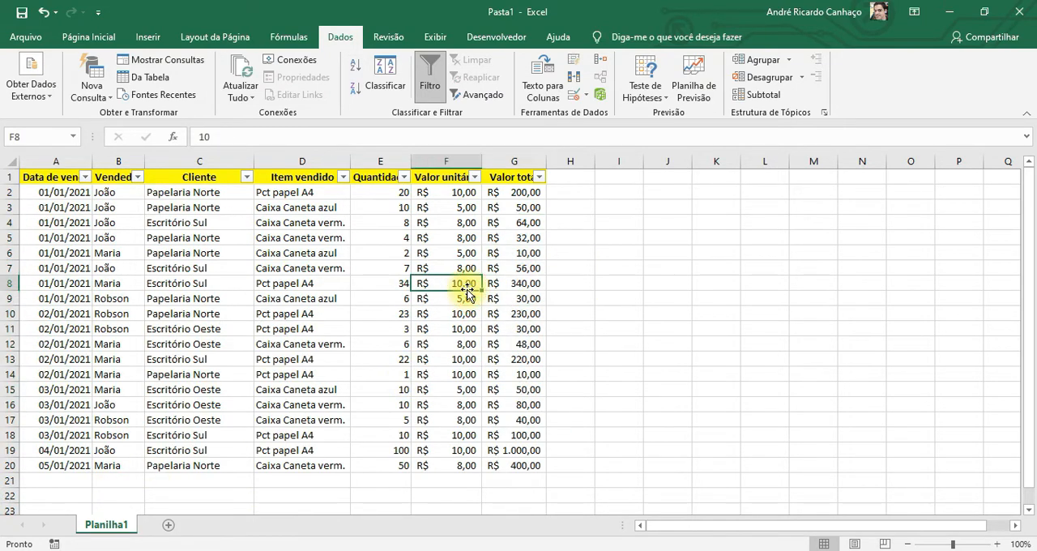
{"action": "left_click", "coordinate": [150, 374]}
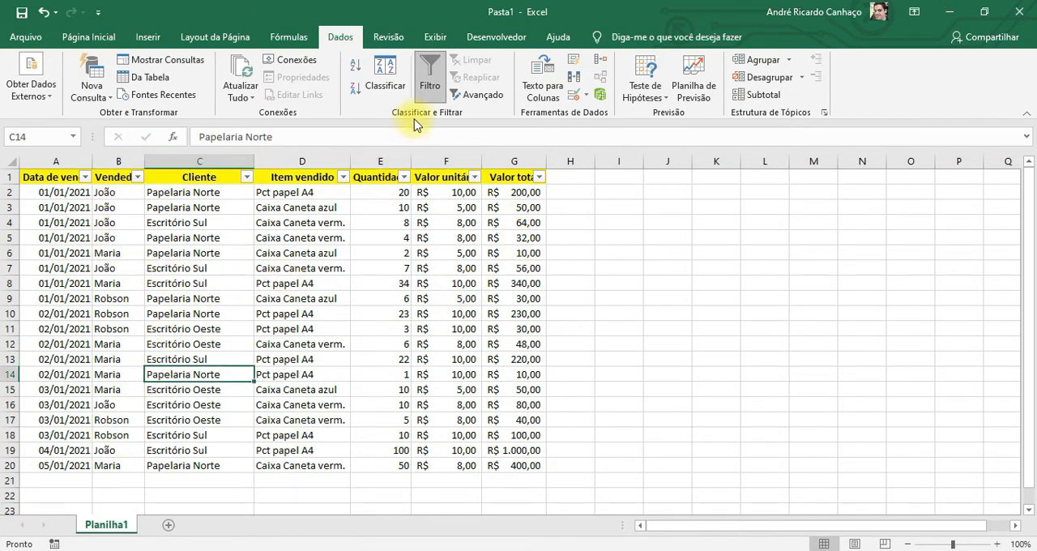
{"action": "left_click", "coordinate": [429, 88]}
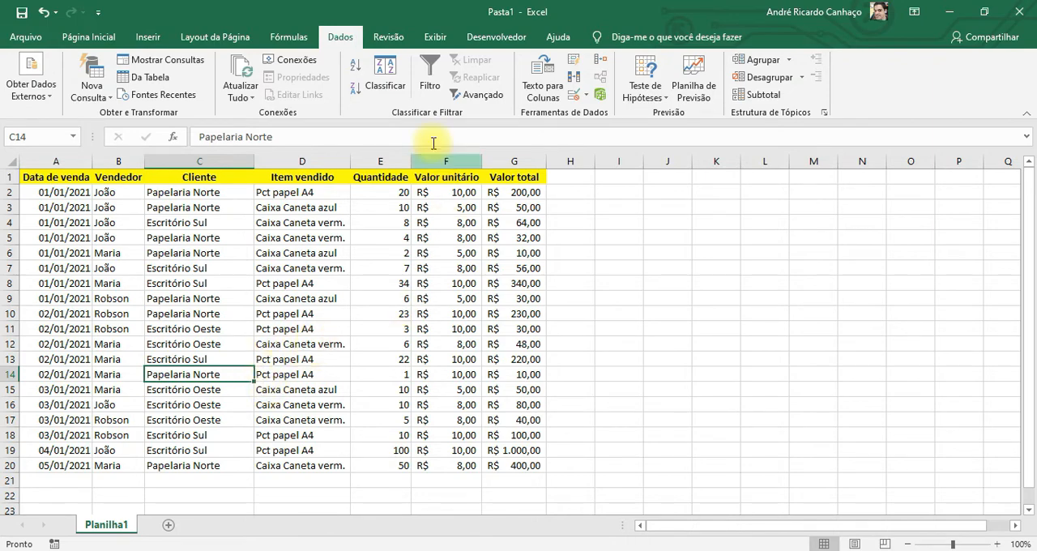
Start creating a PivotTable from the sales table and move its dialog clear of the data
{"action": "left_click", "coordinate": [159, 41]}
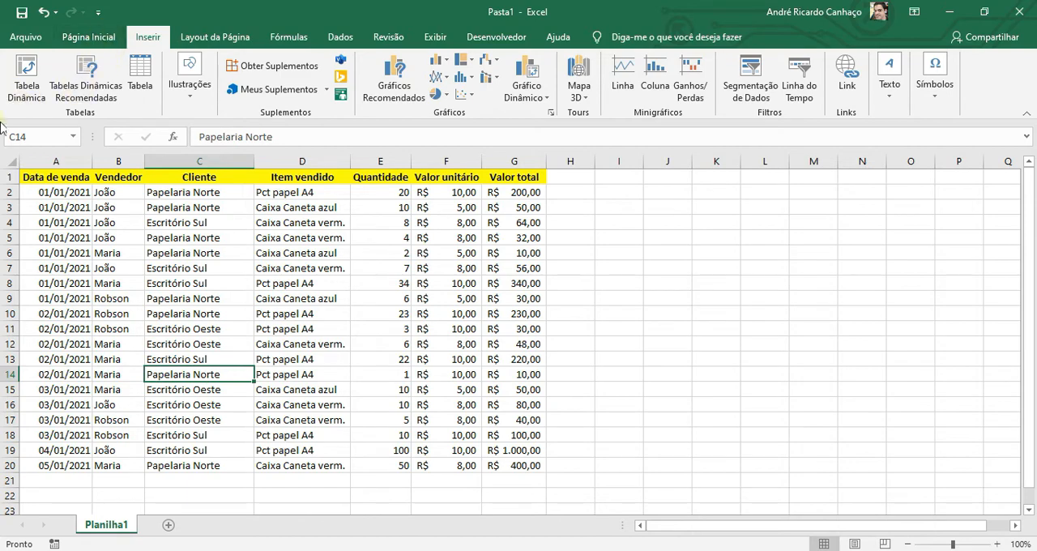
{"action": "left_click", "coordinate": [27, 77]}
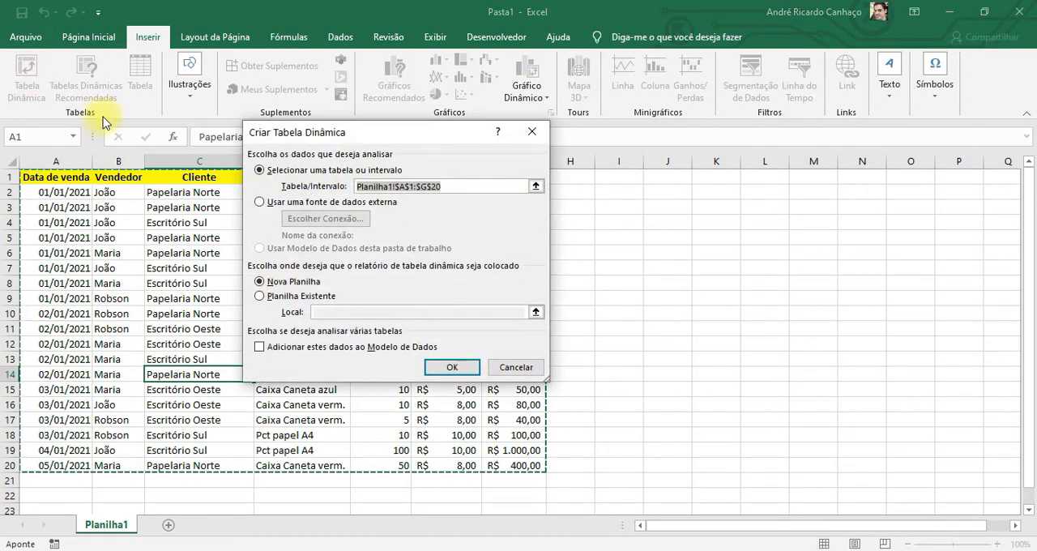
{"action": "left_click_drag", "start_coordinate": [490, 170], "coordinate": [644, 200]}
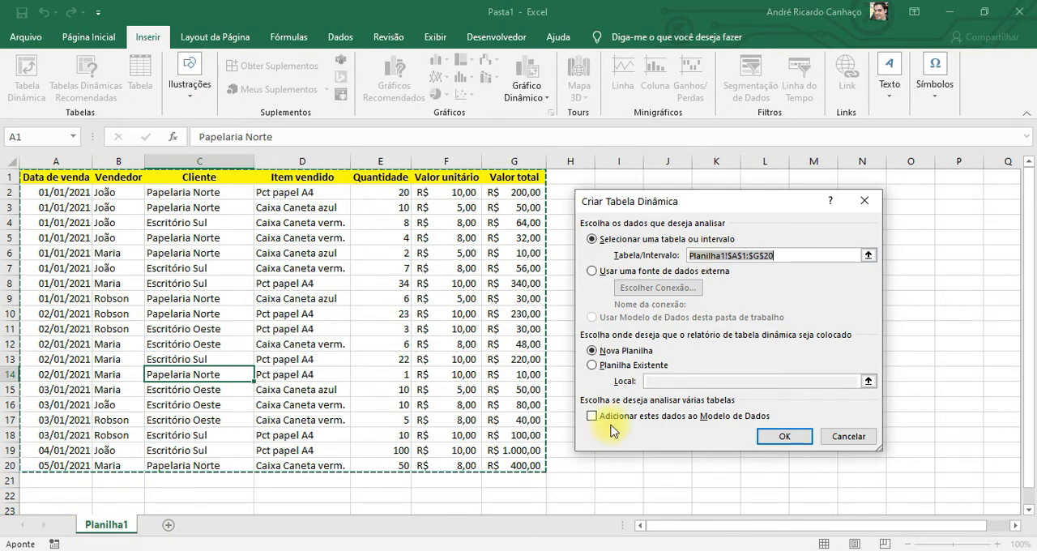
Try to re-enter the PivotTable's source range by picking cells A1 and G20 of the sales table
{"action": "left_click", "coordinate": [729, 254]}
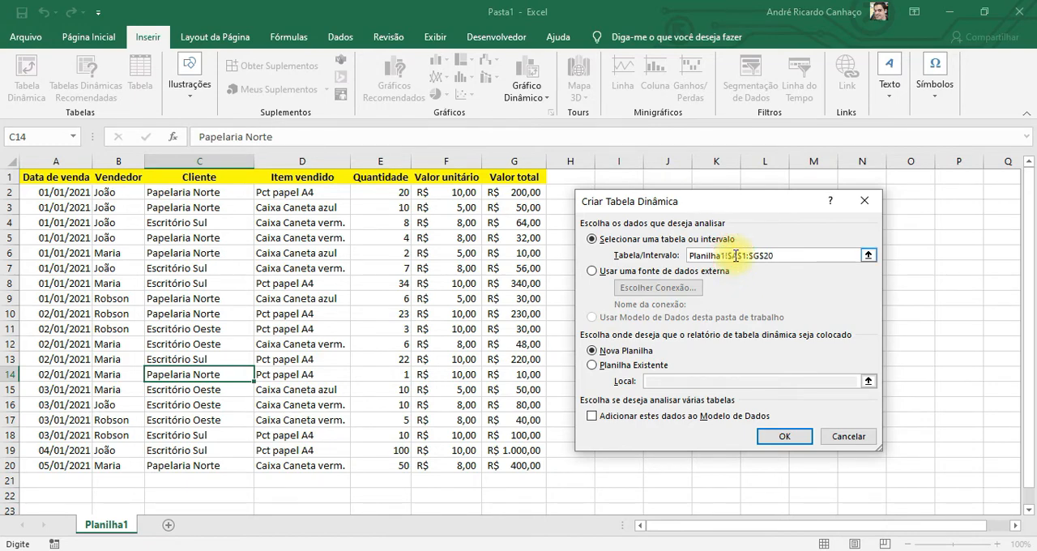
{"action": "left_click", "coordinate": [50, 176]}
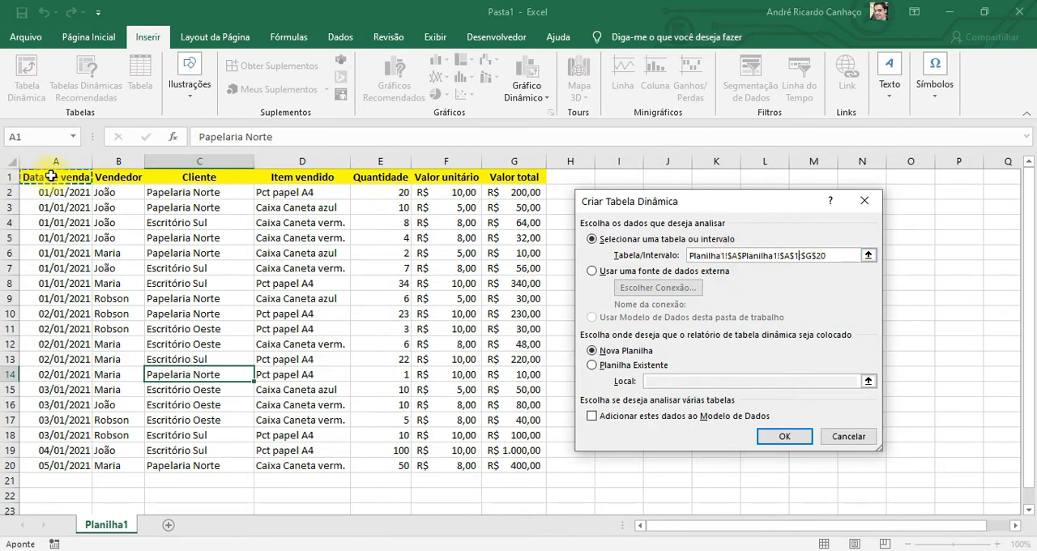
{"action": "left_click", "coordinate": [800, 256]}
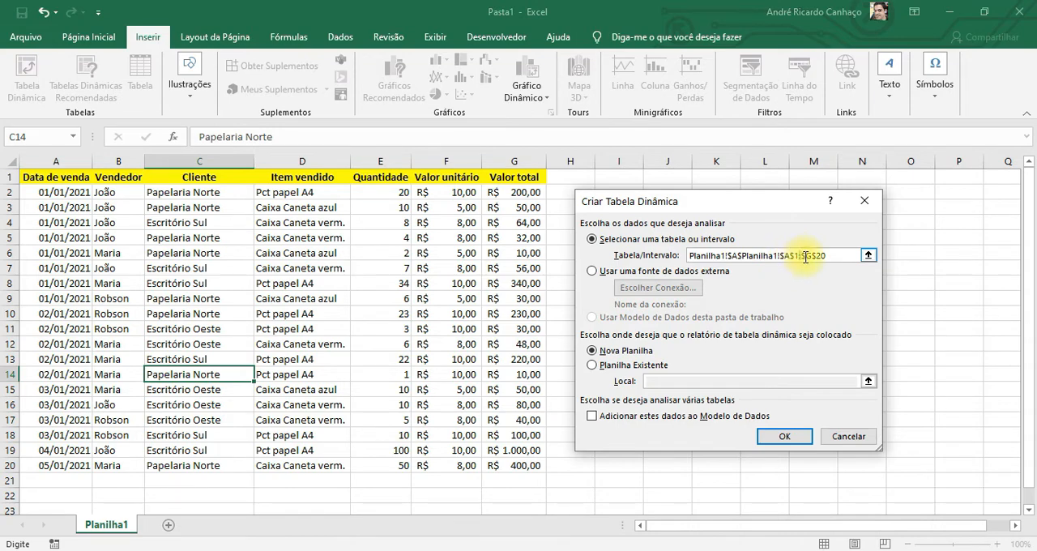
{"action": "left_click", "coordinate": [58, 177]}
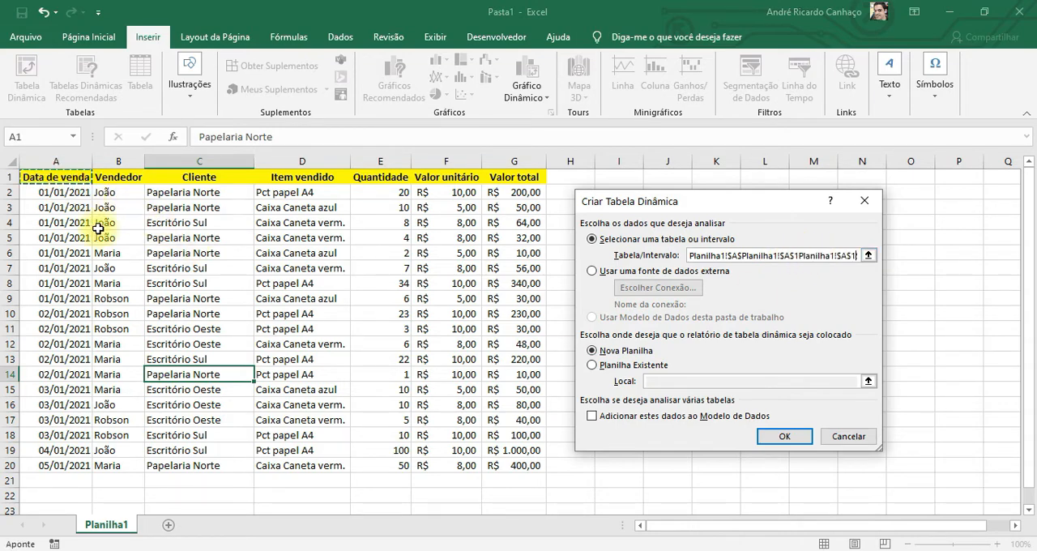
{"action": "left_click", "coordinate": [524, 467]}
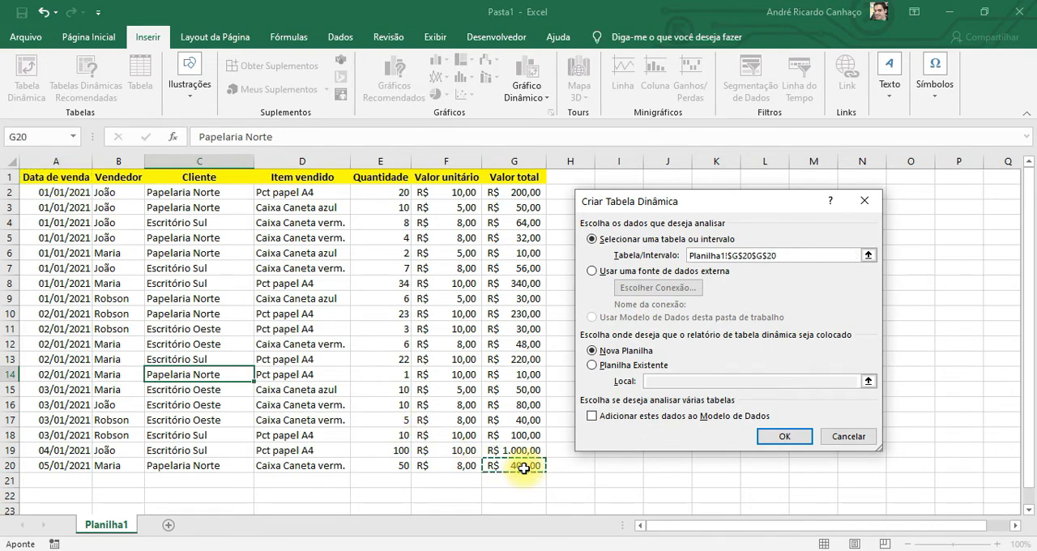
{"action": "left_click", "coordinate": [753, 255]}
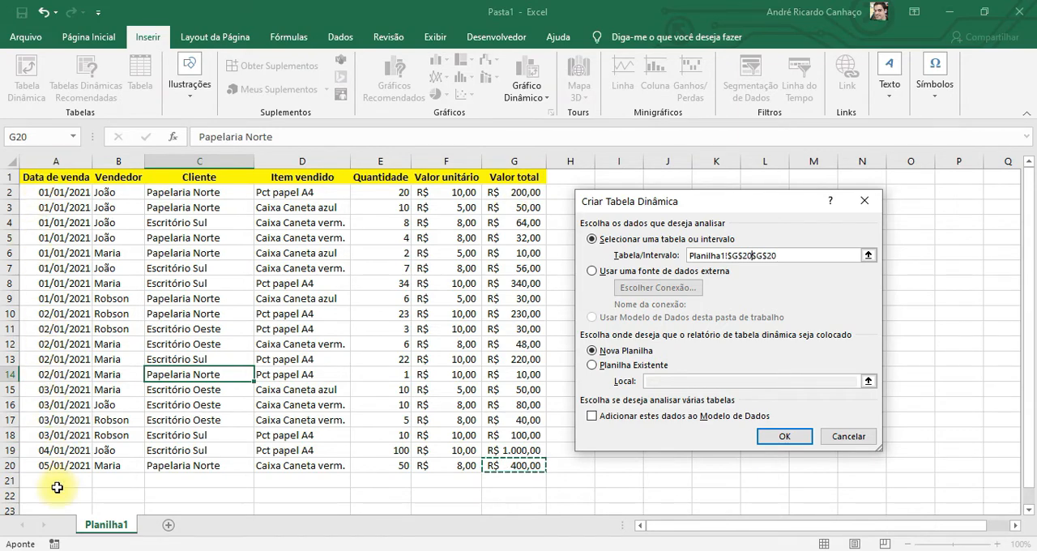
{"action": "left_click", "coordinate": [55, 176]}
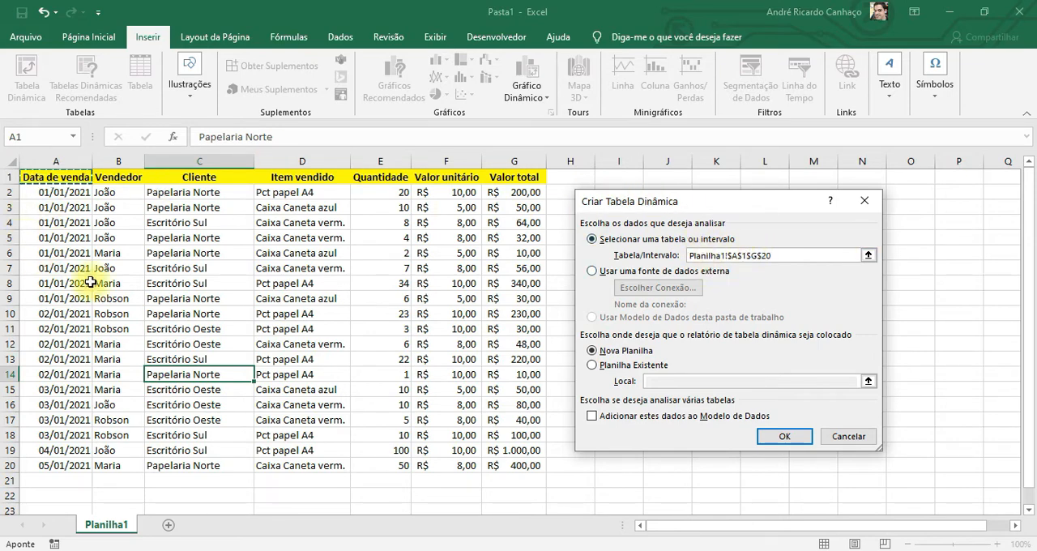
Try picking the block C6:F17 as the PivotTable's source range
{"action": "left_click", "coordinate": [163, 254]}
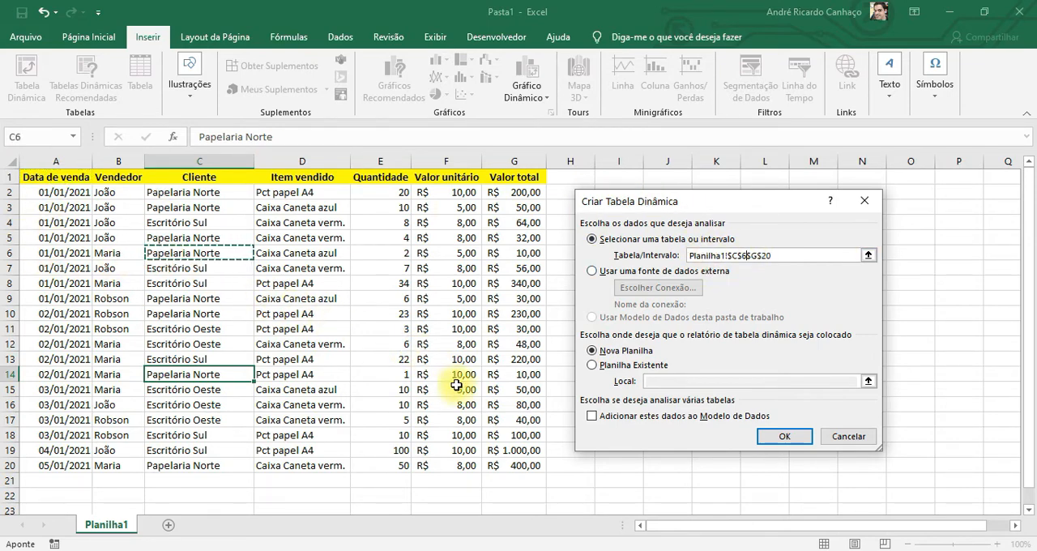
{"action": "left_click", "coordinate": [472, 405]}
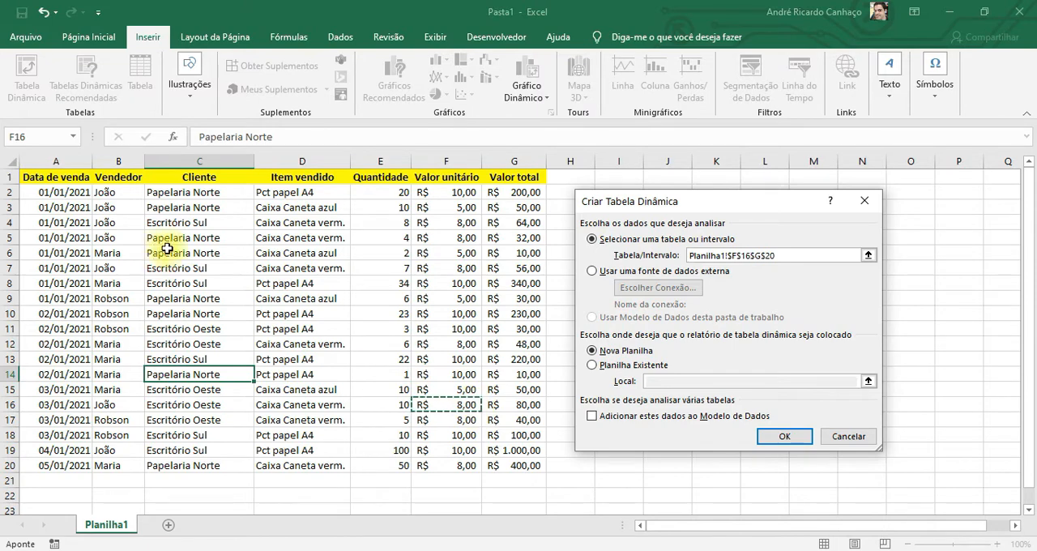
{"action": "left_click_drag", "start_coordinate": [172, 249], "coordinate": [437, 416]}
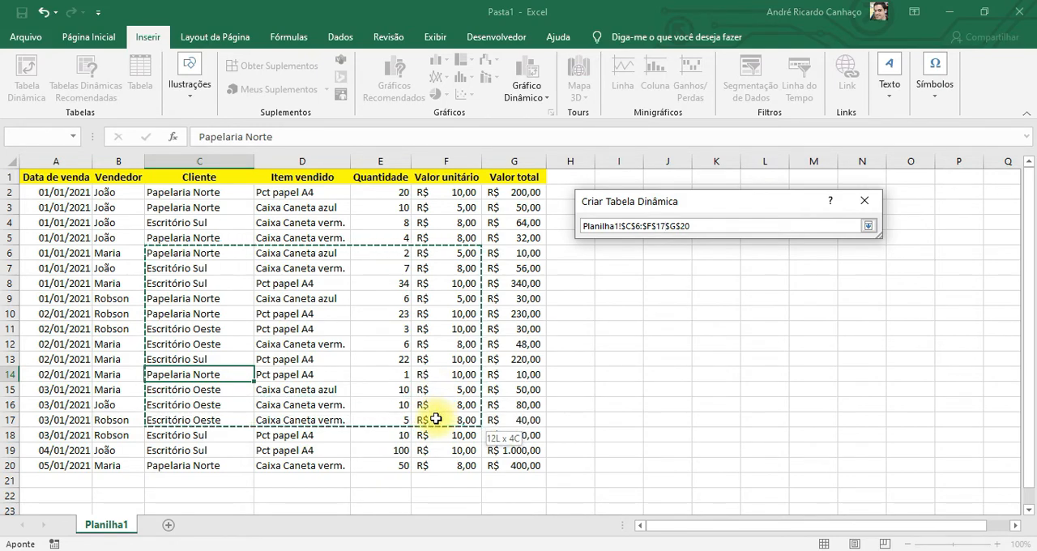
{"action": "left_click_drag", "start_coordinate": [436, 418], "coordinate": [436, 418]}
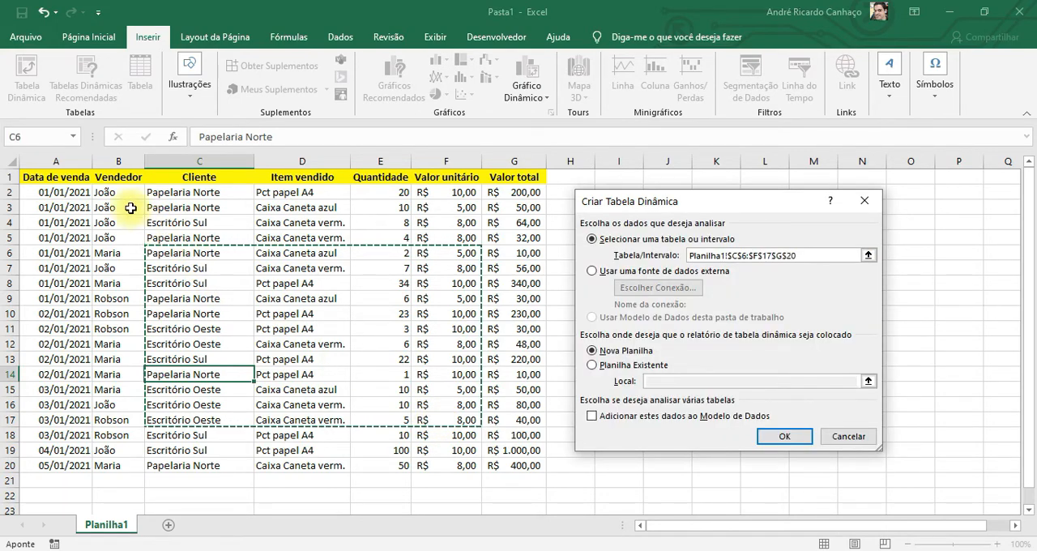
Try to select A1:G20 as the source range and create the PivotTable on a new worksheet
{"action": "left_click", "coordinate": [50, 178]}
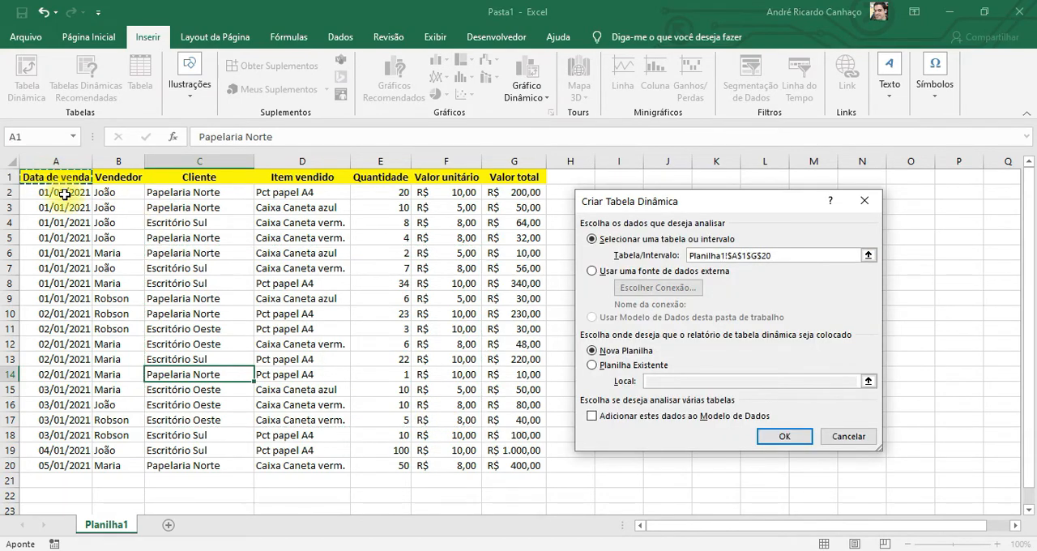
{"action": "left_click_drag", "start_coordinate": [49, 177], "coordinate": [514, 465]}
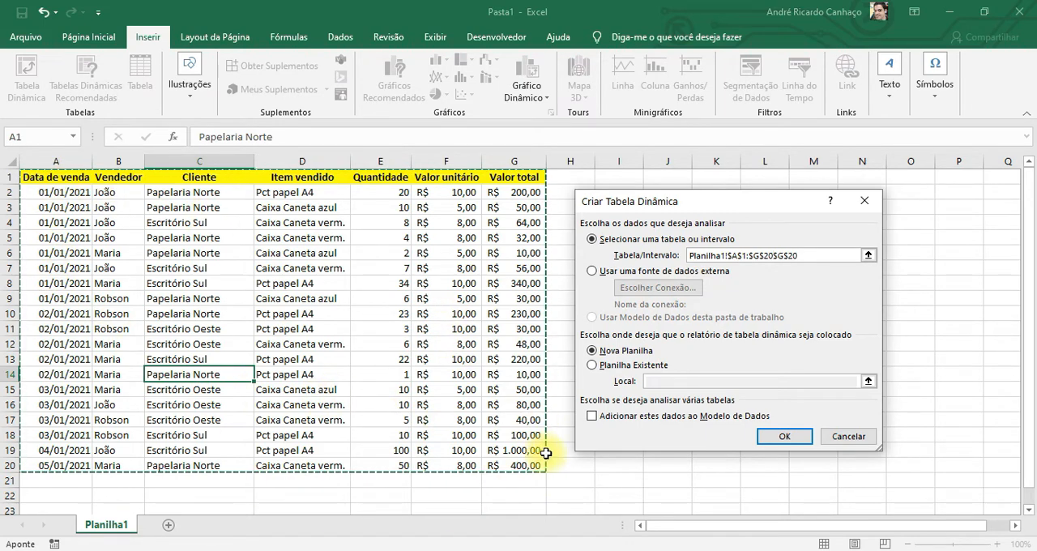
{"action": "left_click", "coordinate": [771, 436]}
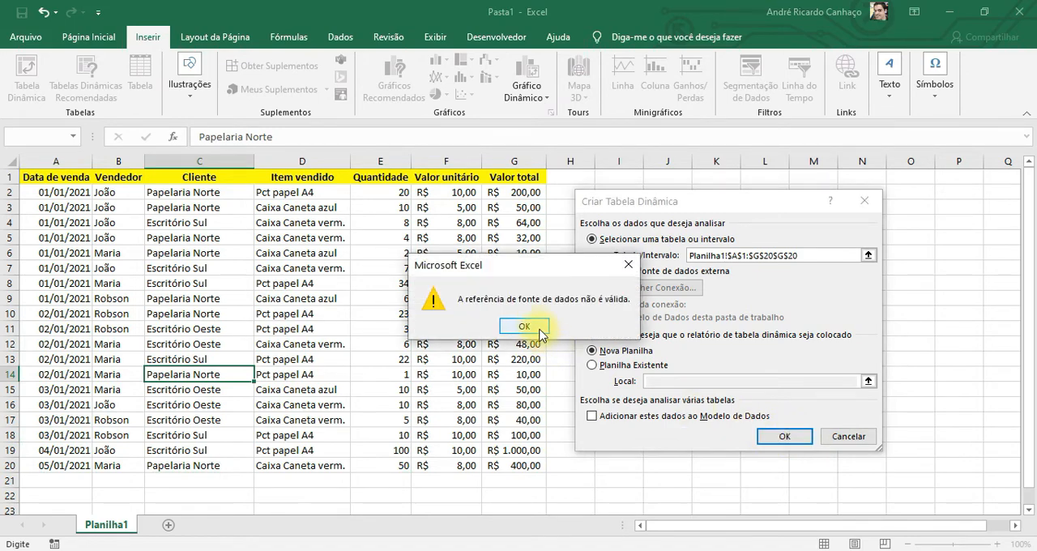
{"action": "left_click", "coordinate": [533, 325]}
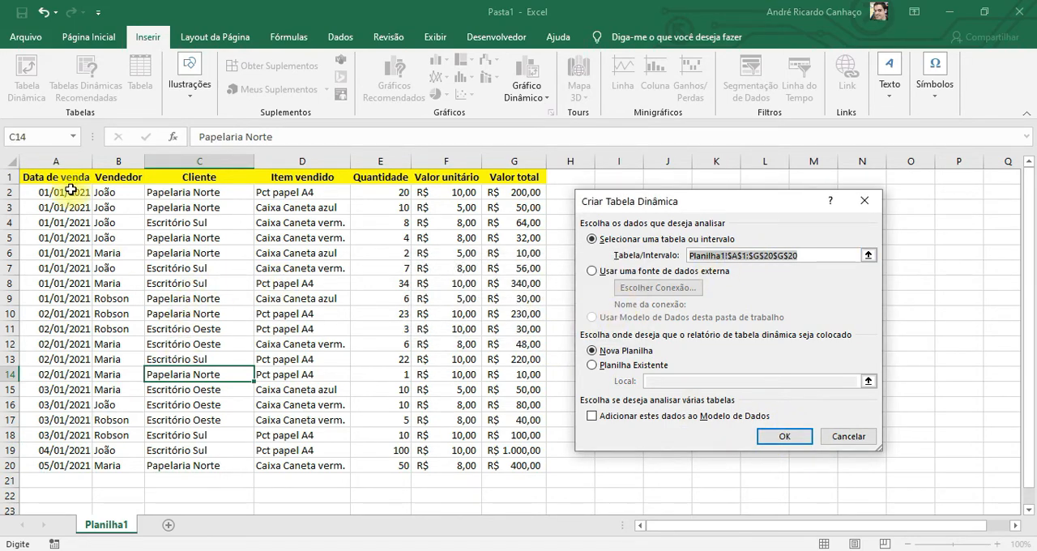
Set the PivotTable's source range to Planilha1!$A$1:$G$20 and create it on a new worksheet
{"action": "left_click_drag", "start_coordinate": [46, 173], "coordinate": [114, 242]}
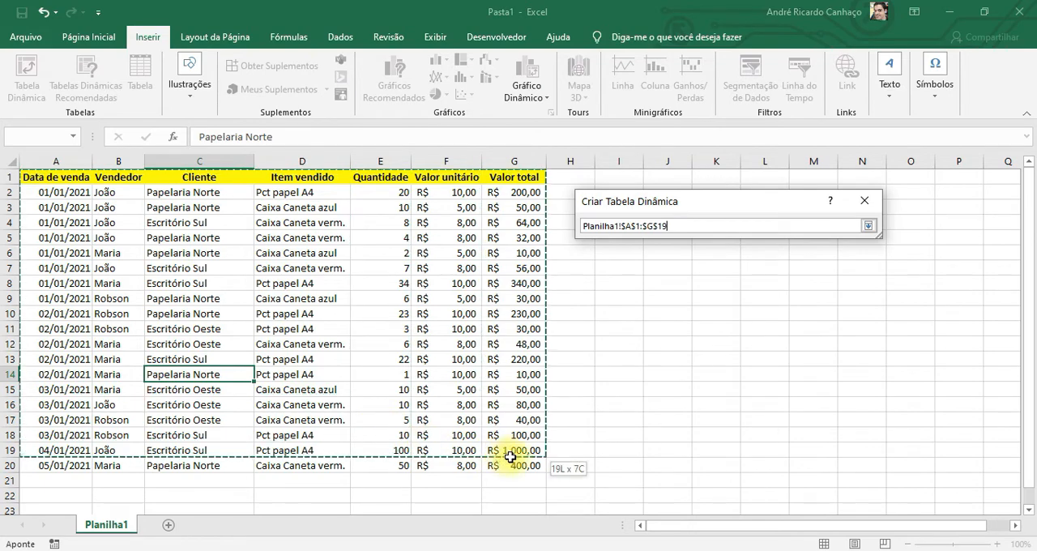
{"action": "left_click_drag", "start_coordinate": [510, 457], "coordinate": [506, 466]}
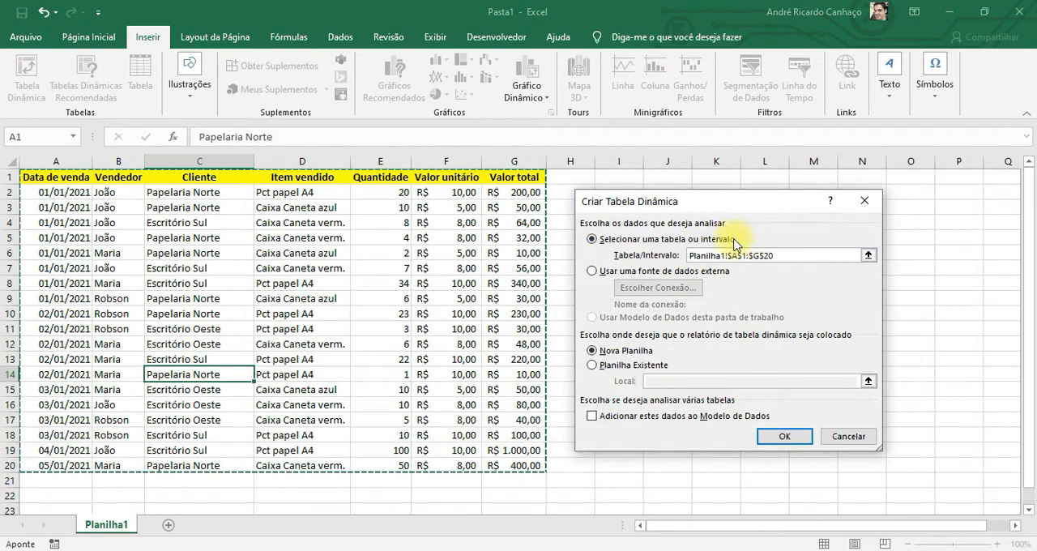
{"action": "left_click", "coordinate": [786, 438]}
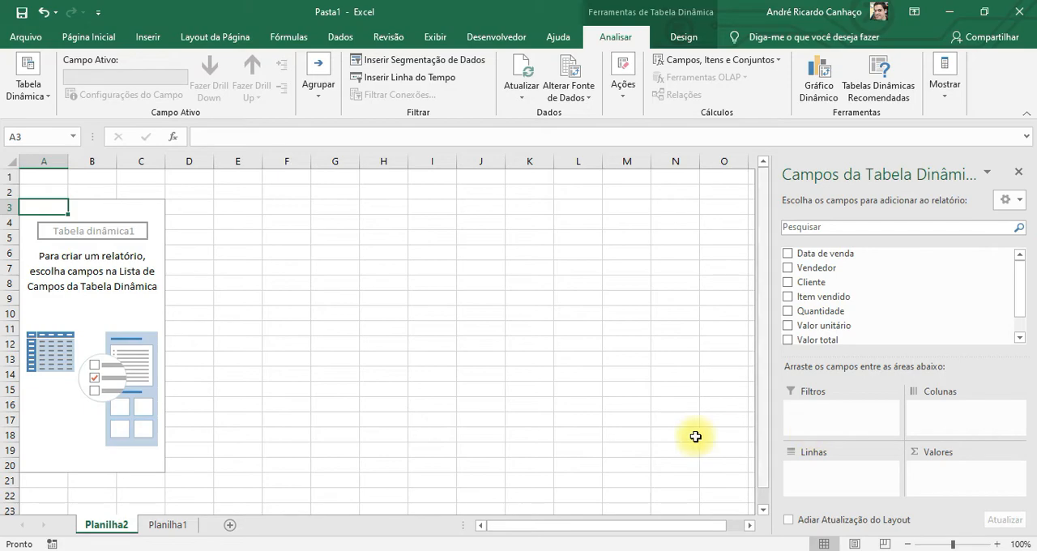
Review each column header in A1:G1 of the sales table on Planilha1 and the formula in cell G2
{"action": "left_click", "coordinate": [169, 527]}
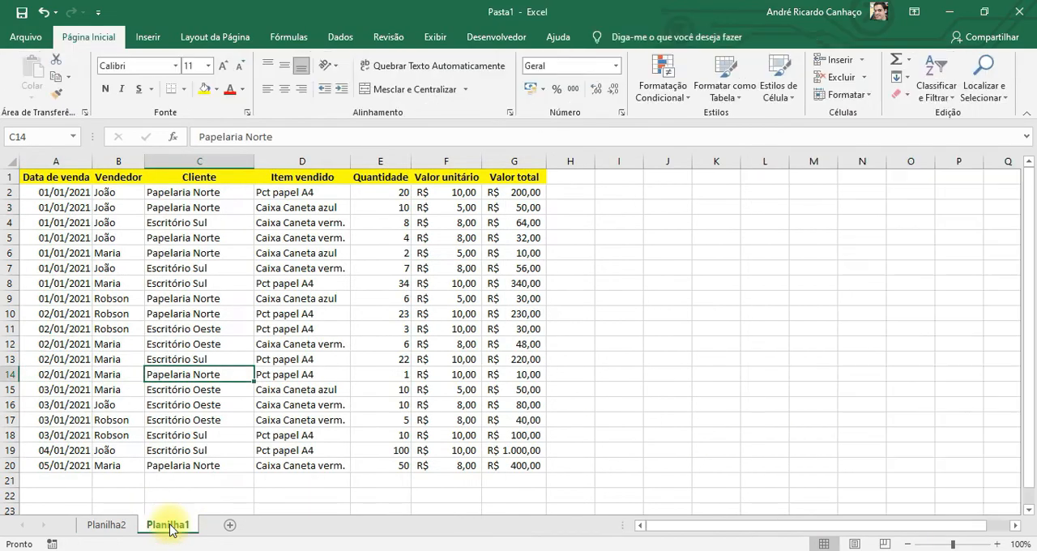
{"action": "left_click", "coordinate": [44, 179]}
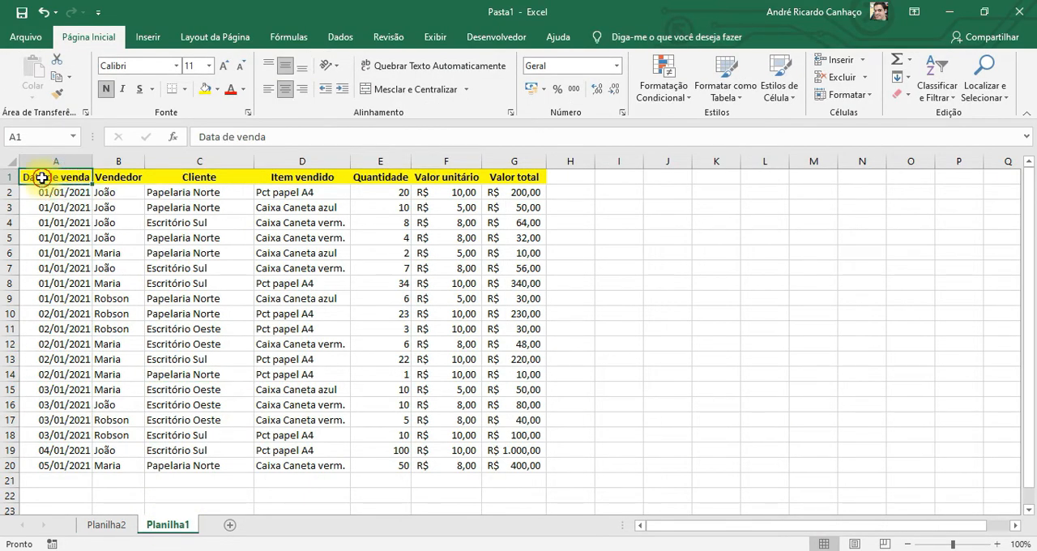
{"action": "left_click_drag", "start_coordinate": [41, 178], "coordinate": [515, 181]}
{"action": "left_click", "coordinate": [179, 222]}
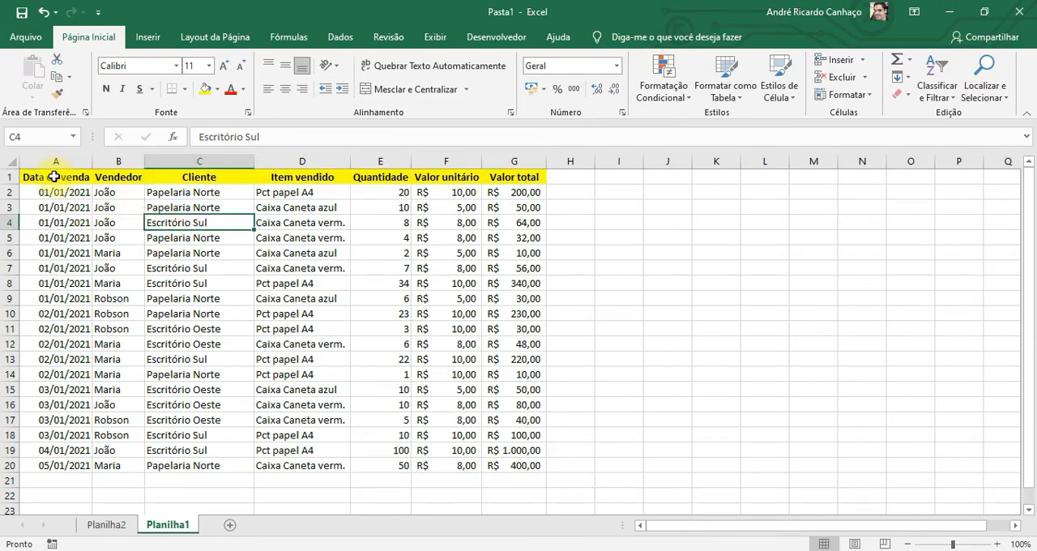
{"action": "left_click", "coordinate": [53, 177]}
{"action": "left_click", "coordinate": [117, 178]}
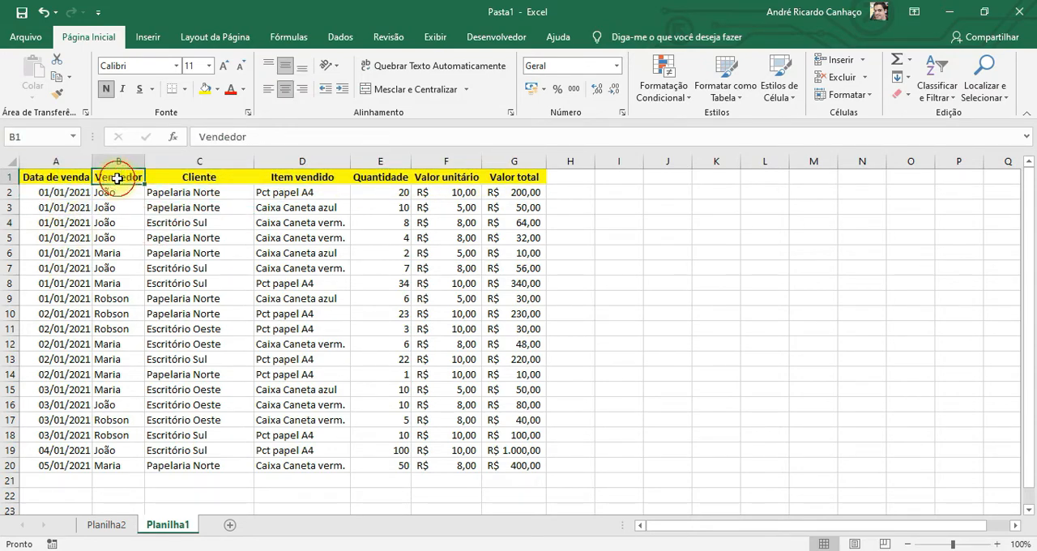
{"action": "left_click", "coordinate": [217, 176]}
{"action": "left_click", "coordinate": [296, 176]}
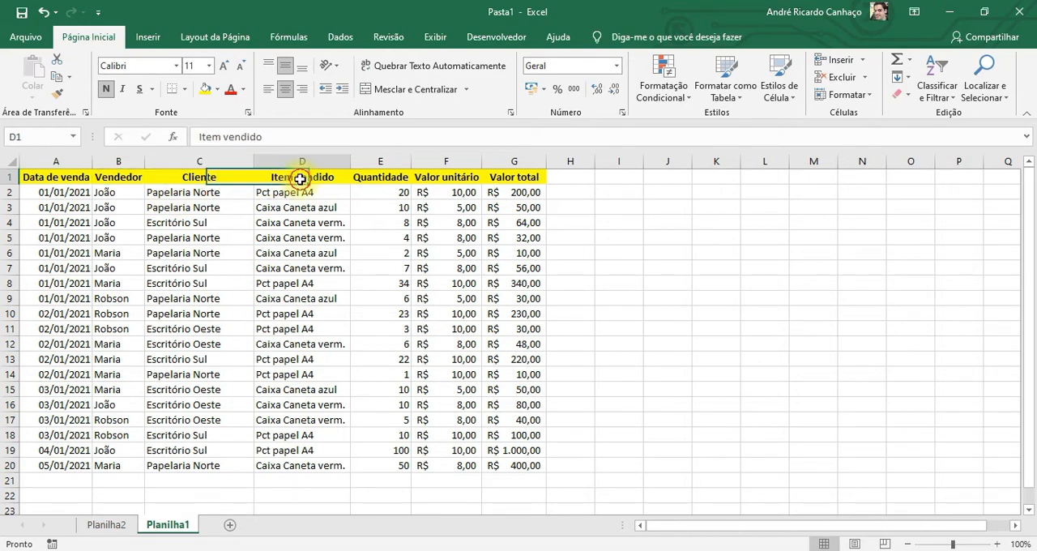
{"action": "left_click", "coordinate": [388, 176]}
{"action": "left_click", "coordinate": [458, 176]}
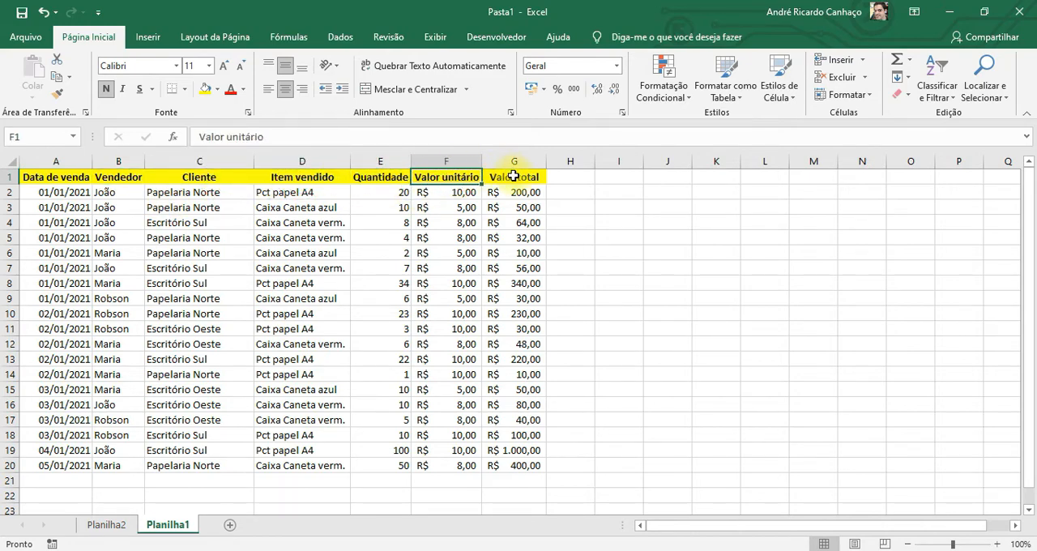
{"action": "left_click", "coordinate": [514, 176]}
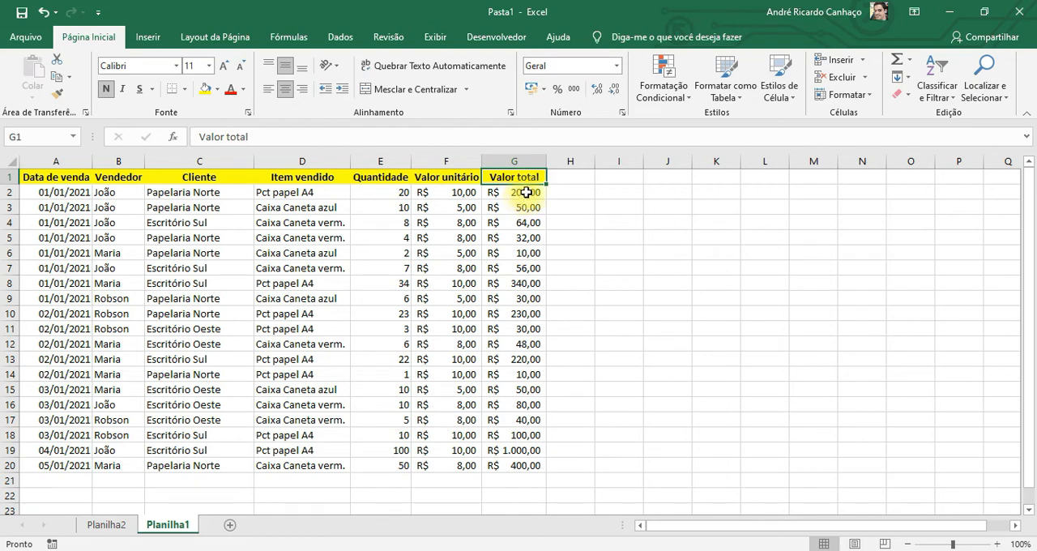
{"action": "left_click", "coordinate": [526, 192]}
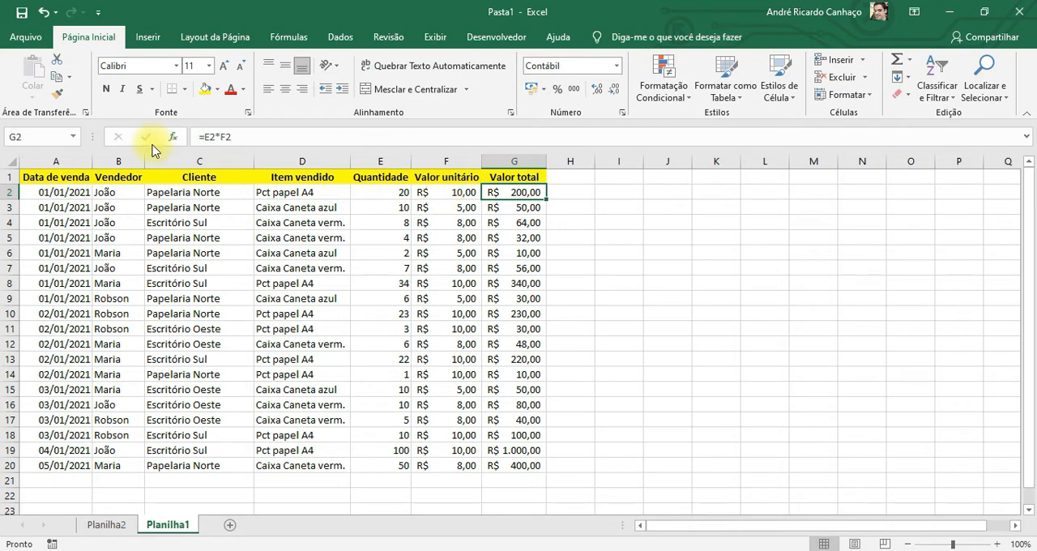
{"action": "left_click", "coordinate": [53, 176]}
{"action": "left_click_drag", "start_coordinate": [71, 177], "coordinate": [513, 175]}
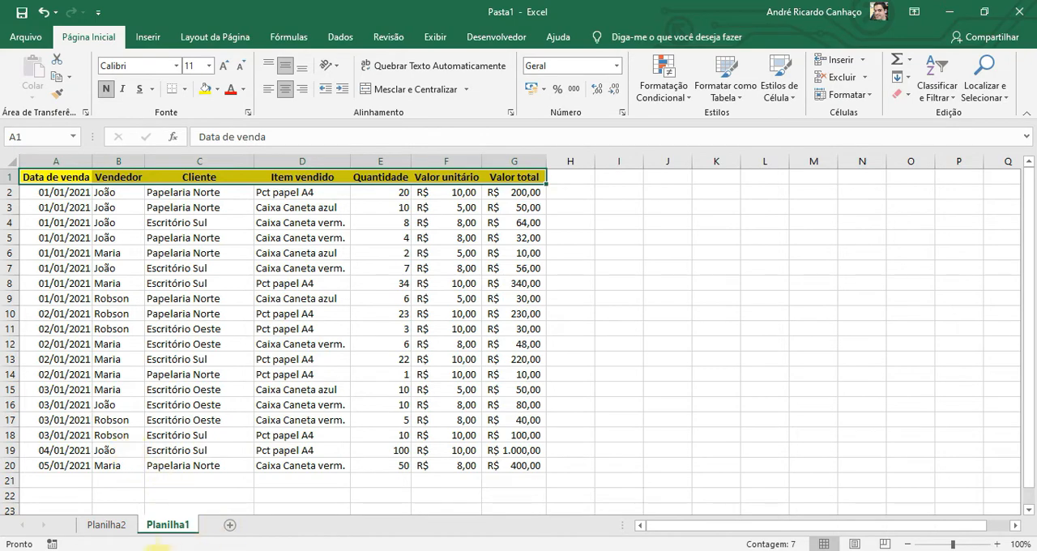
Return to Planilha2, look through the PivotTable's available fields, and add Vendedor to the rows
{"action": "left_click", "coordinate": [111, 525]}
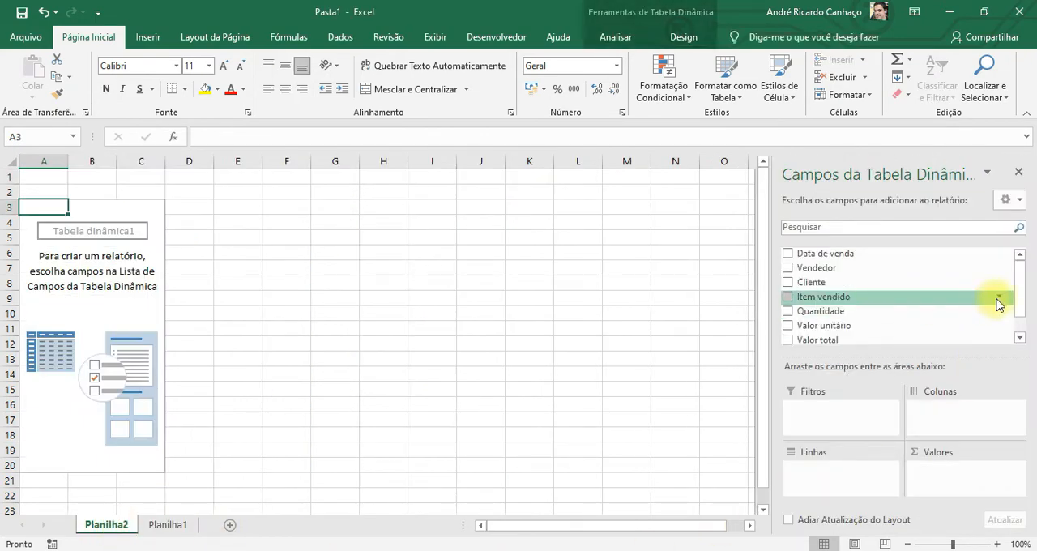
{"action": "mouse_move", "coordinate": [1013, 273]}
{"action": "left_mouse_down"}
{"action": "mouse_move", "coordinate": [1013, 289]}
{"action": "mouse_move", "coordinate": [1018, 272]}
{"action": "left_mouse_up"}
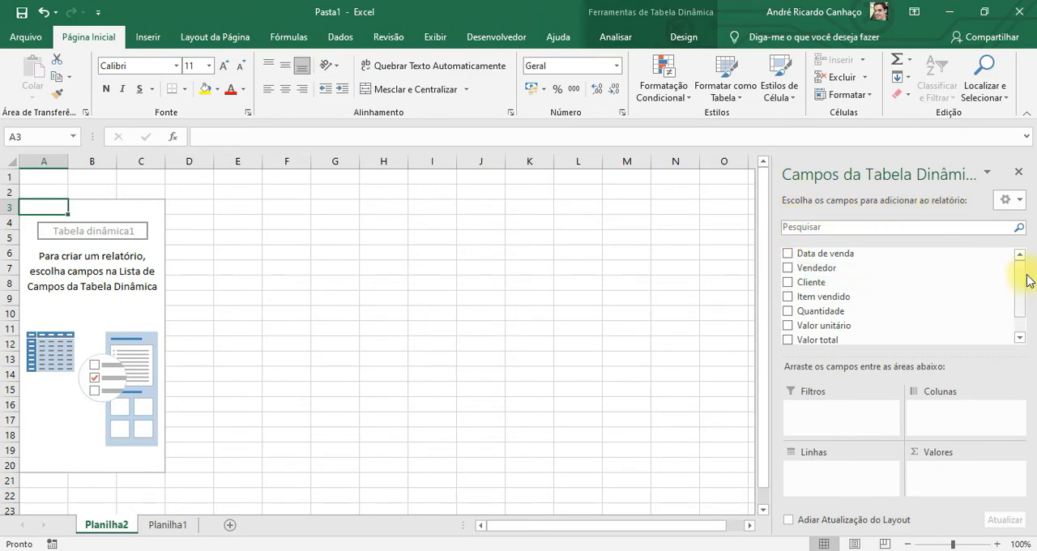
{"action": "mouse_move", "coordinate": [1020, 272]}
{"action": "left_mouse_down"}
{"action": "mouse_move", "coordinate": [1024, 294]}
{"action": "mouse_move", "coordinate": [1020, 274]}
{"action": "left_mouse_up"}
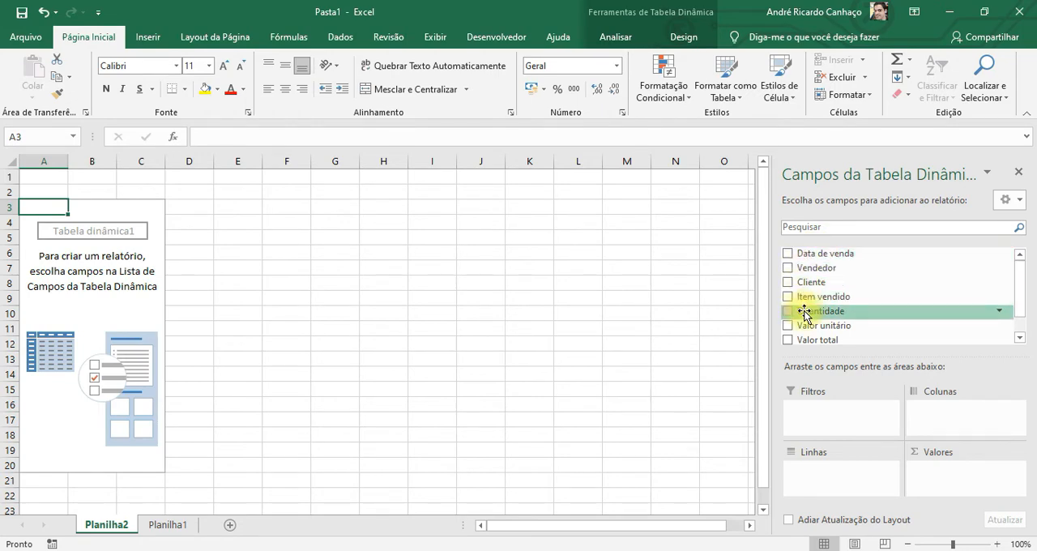
{"action": "left_click_drag", "start_coordinate": [1020, 296], "coordinate": [1019, 324]}
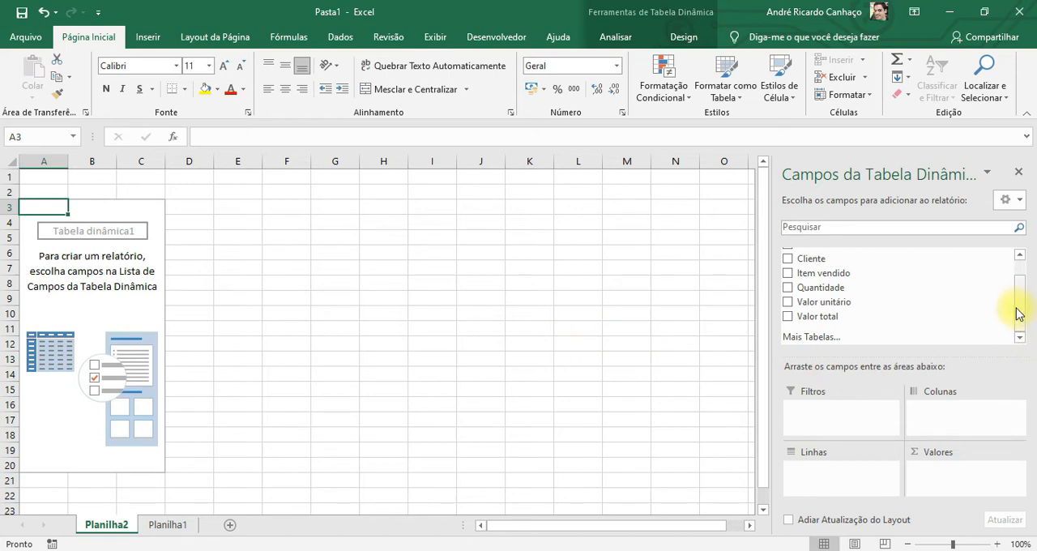
{"action": "left_click_drag", "start_coordinate": [1019, 316], "coordinate": [1019, 286]}
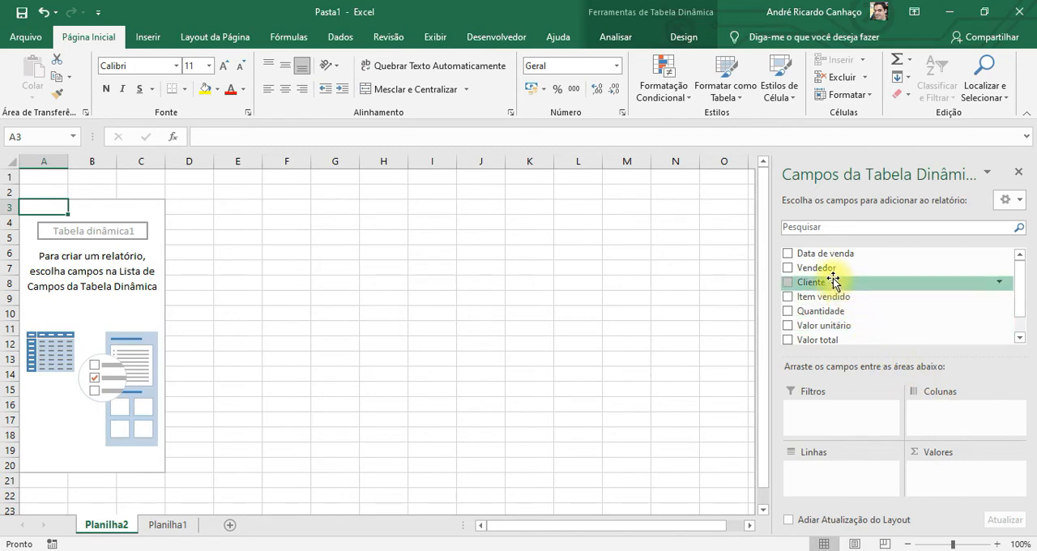
{"action": "left_click_drag", "start_coordinate": [829, 271], "coordinate": [840, 485]}
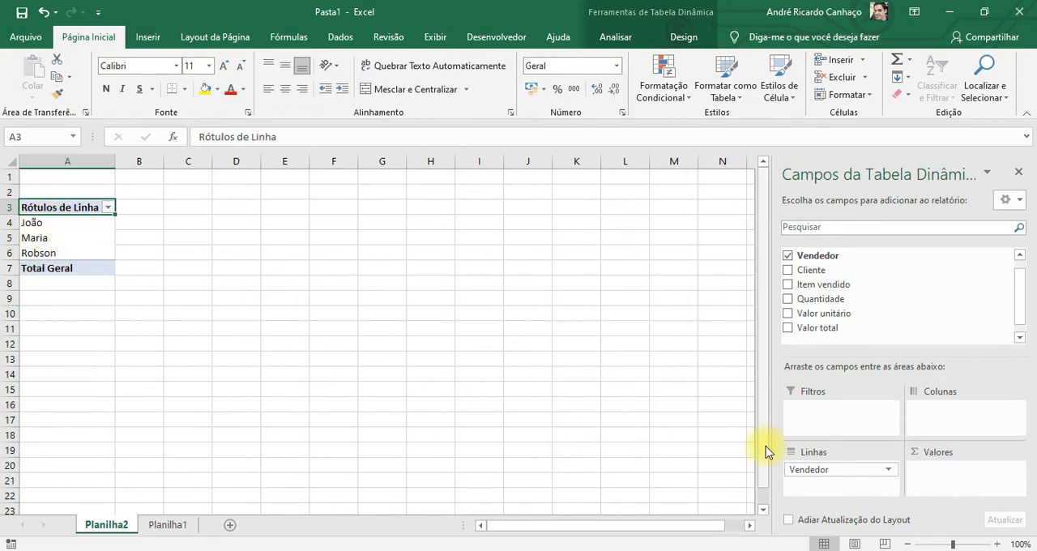
Move the Vendedor field from the rows to the columns and back to the rows
{"action": "left_click", "coordinate": [838, 470]}
{"action": "left_click_drag", "start_coordinate": [837, 470], "coordinate": [937, 421]}
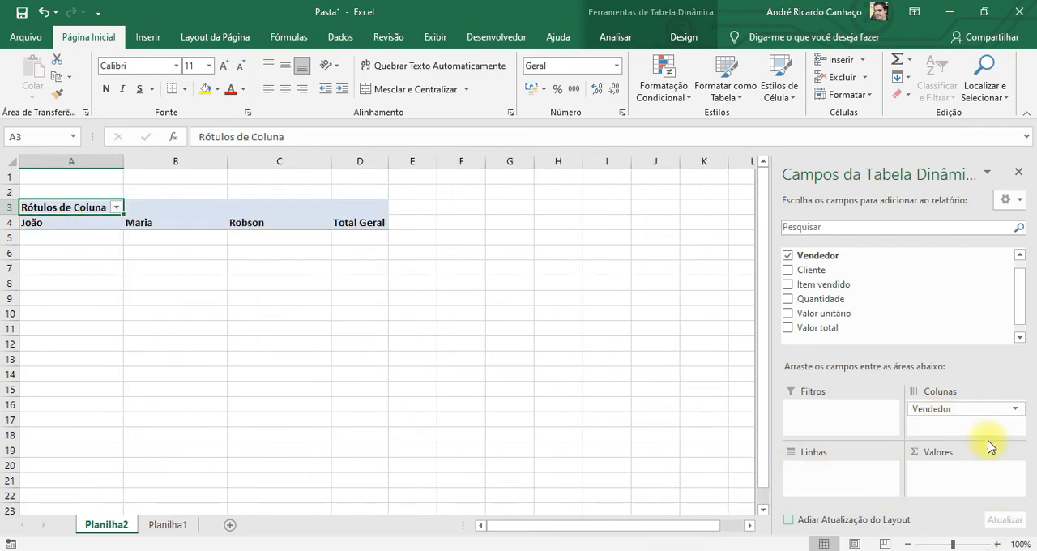
{"action": "left_click_drag", "start_coordinate": [963, 410], "coordinate": [846, 478]}
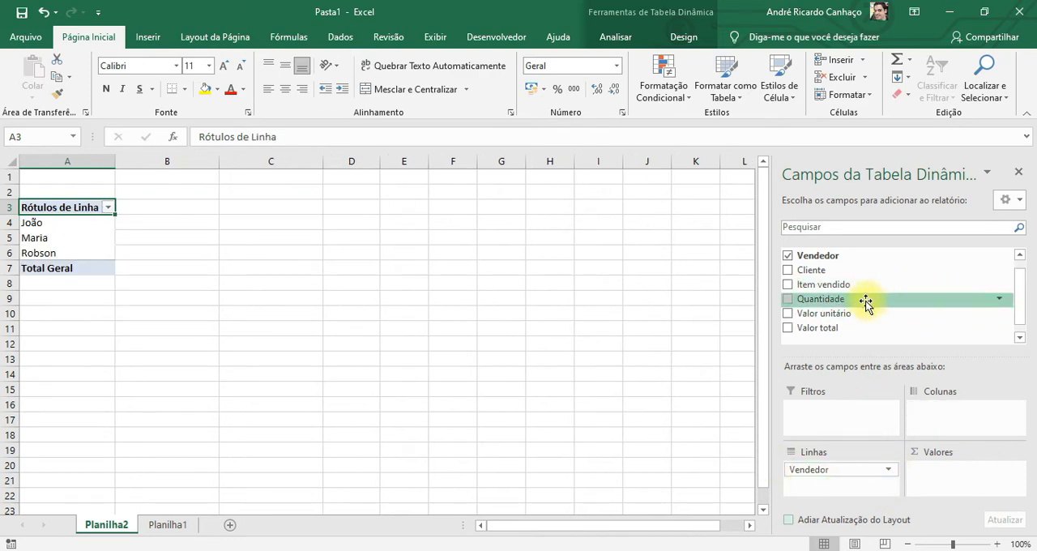
Add Item vendido to the PivotTable's columns and Quantidade to its values
{"action": "mouse_move", "coordinate": [1013, 294]}
{"action": "left_mouse_down"}
{"action": "mouse_move", "coordinate": [1018, 308]}
{"action": "mouse_move", "coordinate": [1022, 281]}
{"action": "left_mouse_up"}
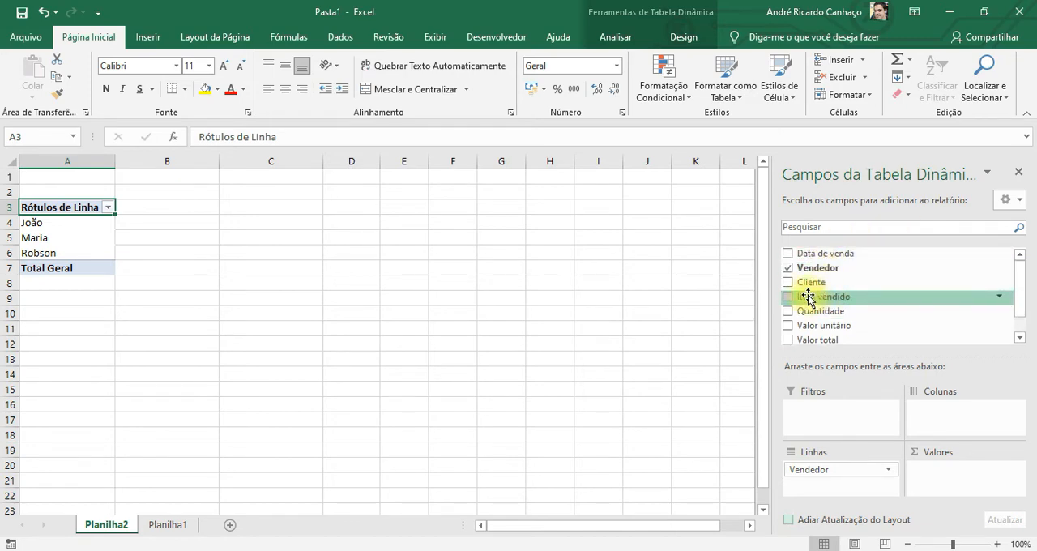
{"action": "left_click_drag", "start_coordinate": [815, 298], "coordinate": [964, 421]}
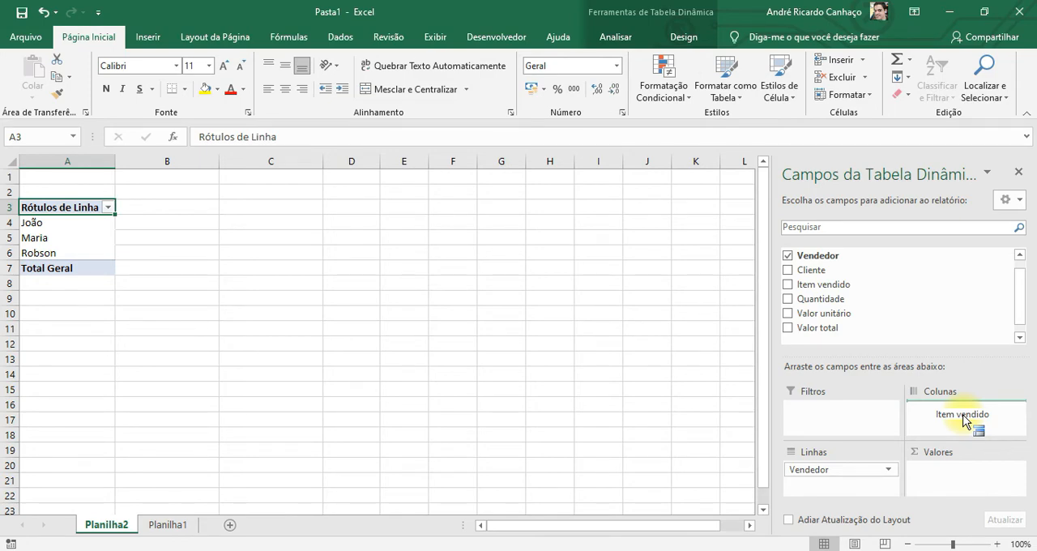
{"action": "left_click_drag", "start_coordinate": [964, 421], "coordinate": [962, 419]}
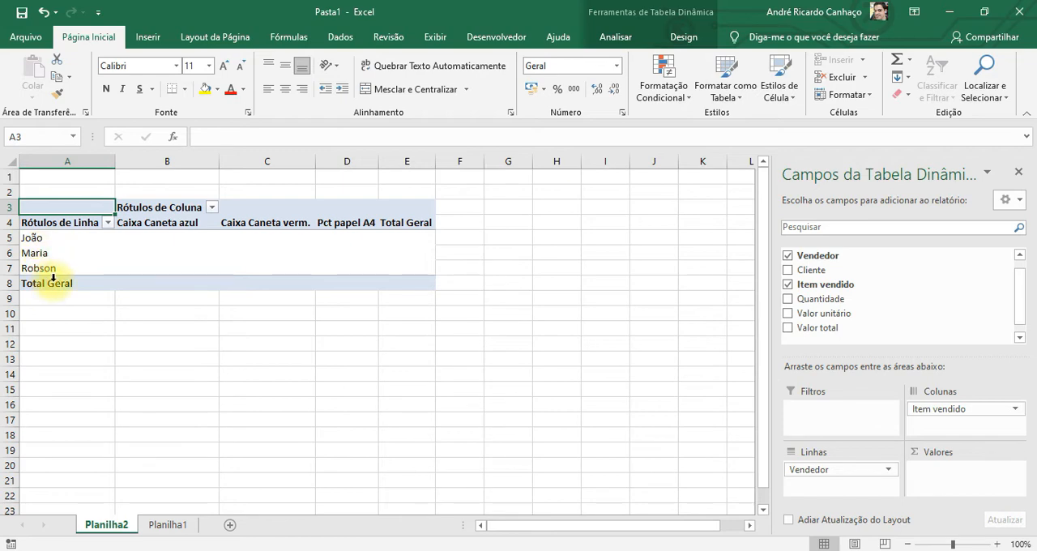
{"action": "left_click_drag", "start_coordinate": [1018, 319], "coordinate": [1018, 327]}
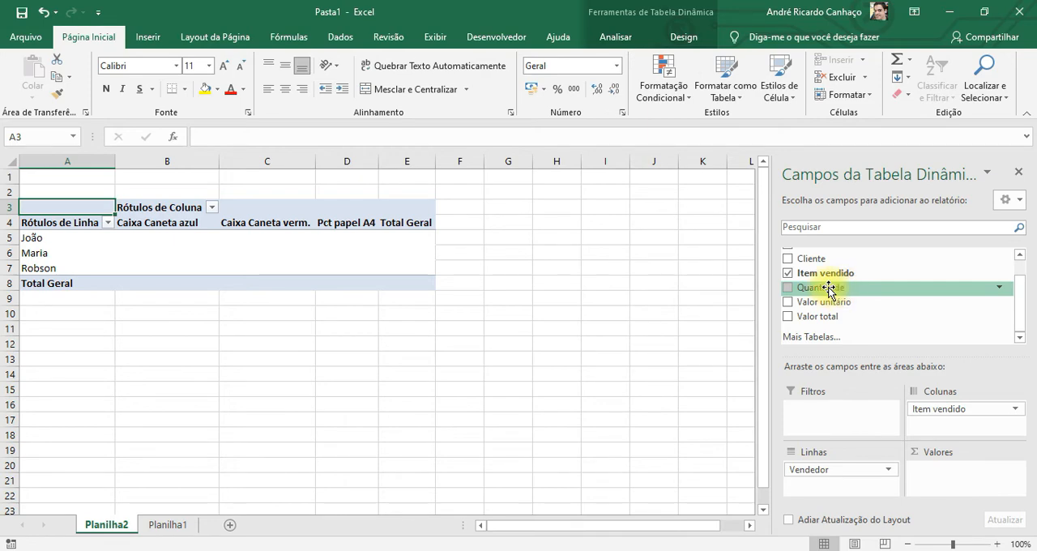
{"action": "left_click_drag", "start_coordinate": [828, 287], "coordinate": [953, 481]}
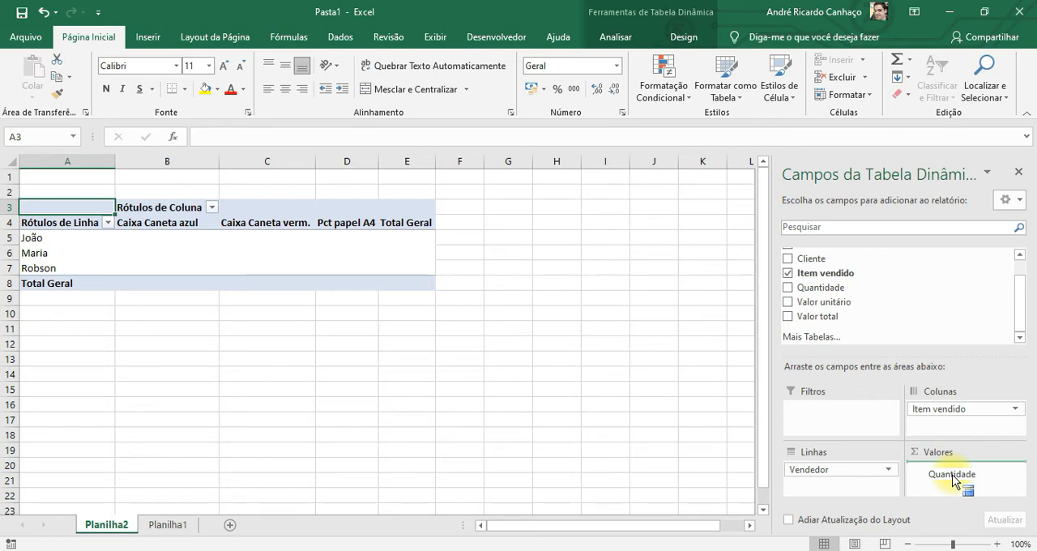
{"action": "left_click_drag", "start_coordinate": [954, 481], "coordinate": [958, 484]}
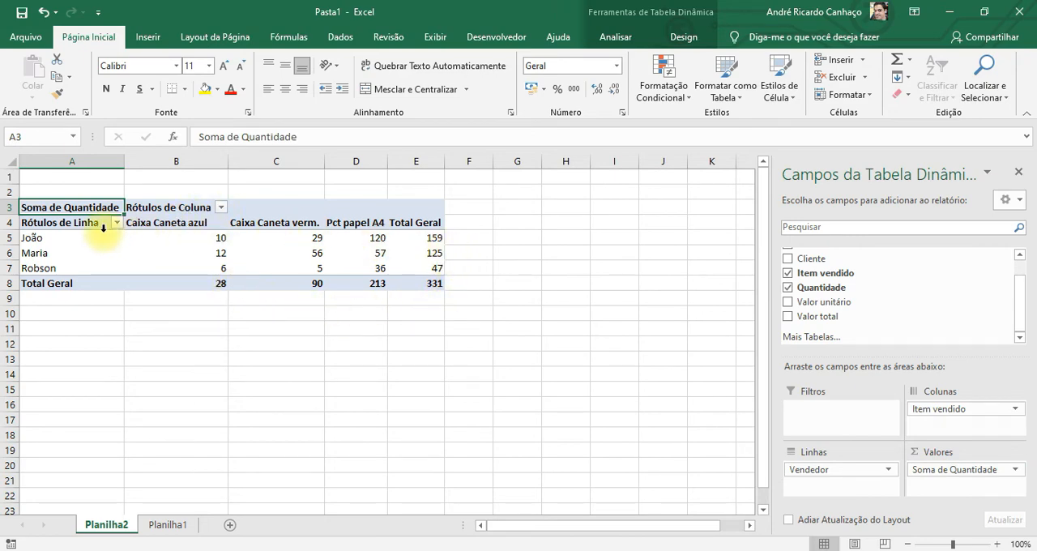
Review the quantities in the PivotTable for each seller, item by item, along with each seller's grand total
{"action": "left_click", "coordinate": [209, 239]}
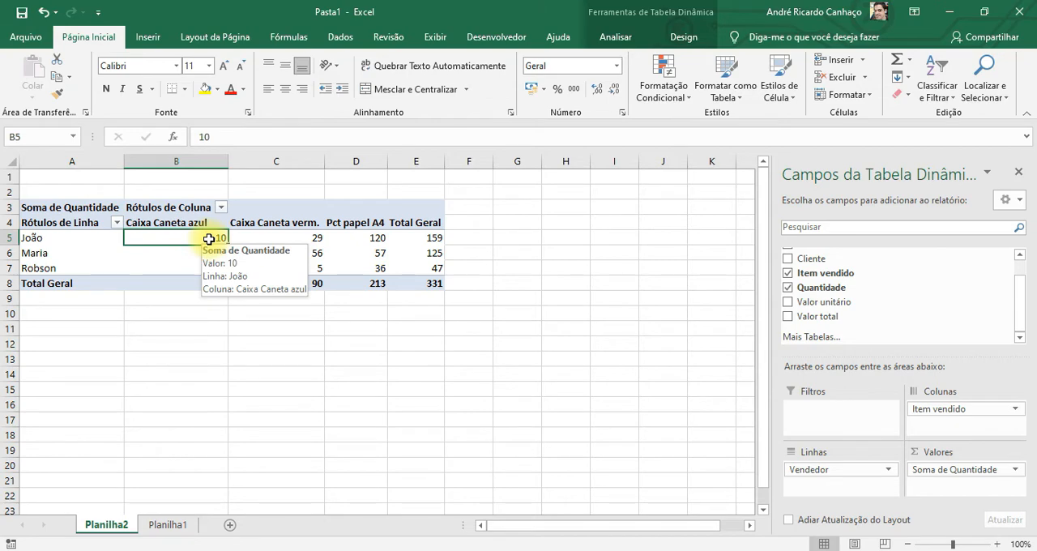
{"action": "left_click", "coordinate": [300, 239]}
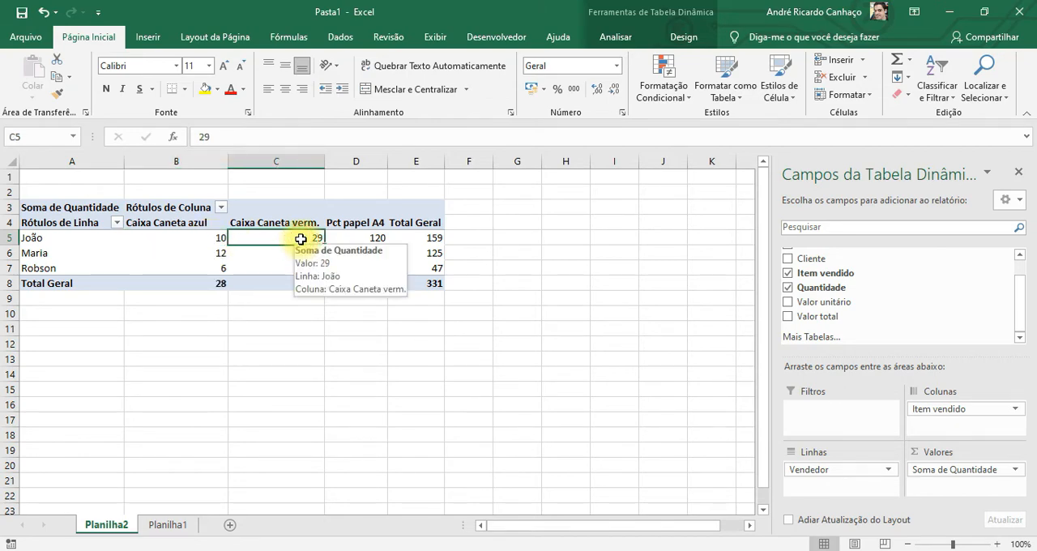
{"action": "left_click", "coordinate": [362, 237]}
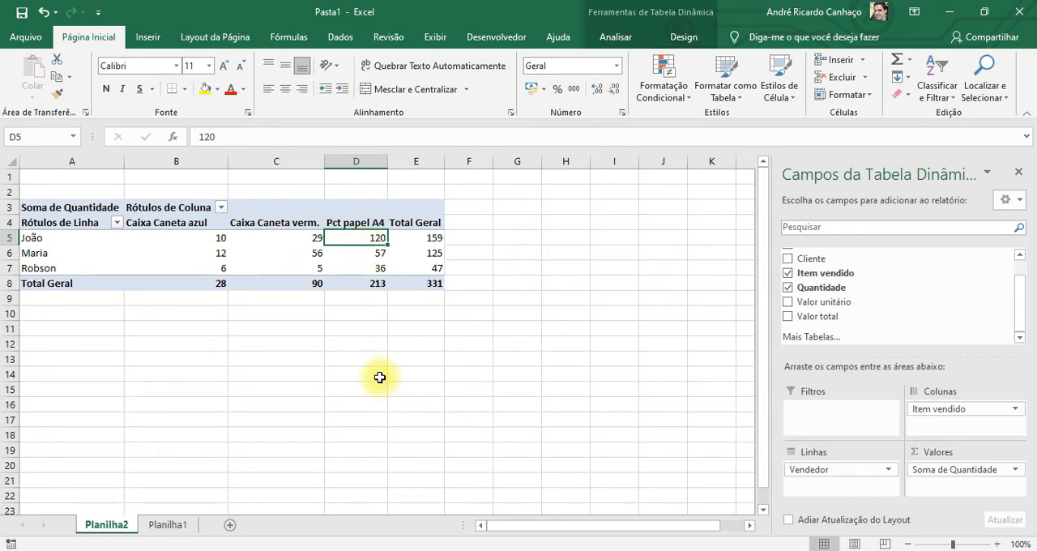
{"action": "left_click", "coordinate": [429, 238]}
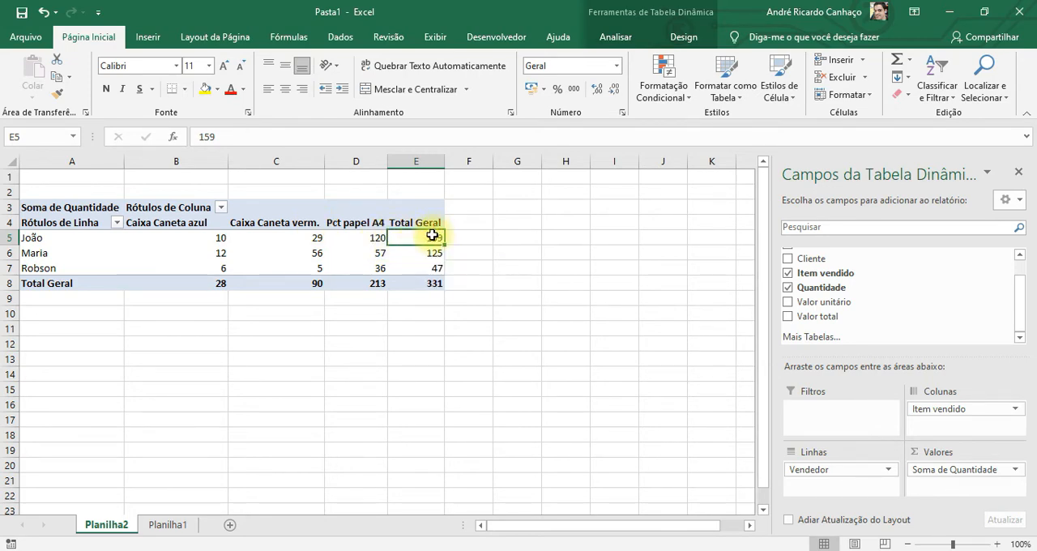
{"action": "left_click", "coordinate": [221, 255]}
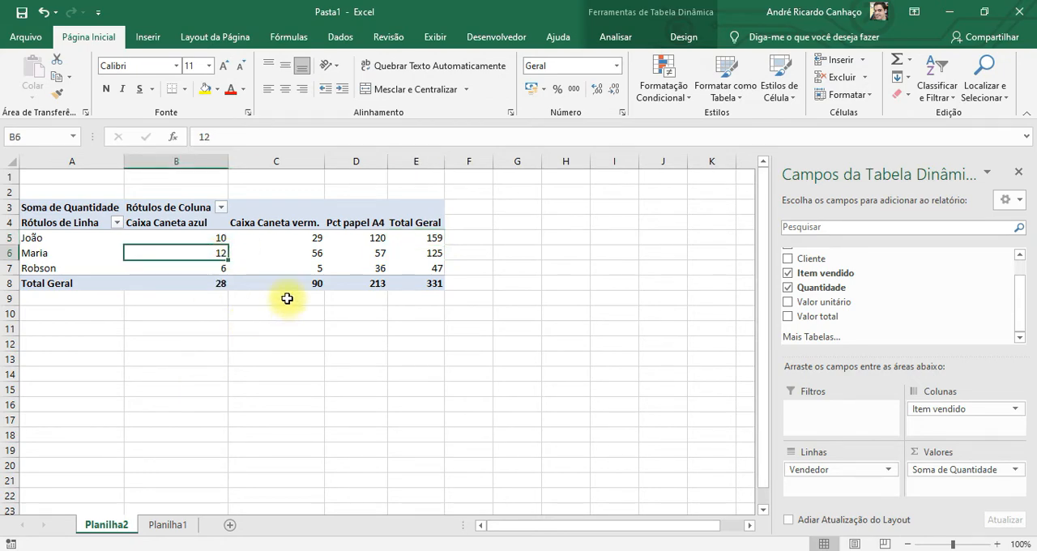
{"action": "left_click", "coordinate": [308, 252]}
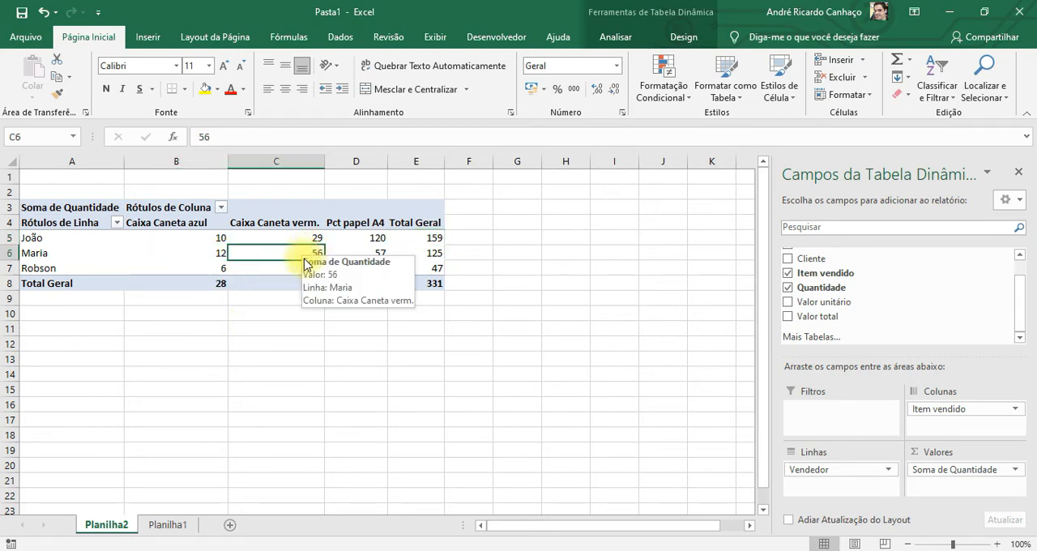
{"action": "left_click", "coordinate": [364, 253]}
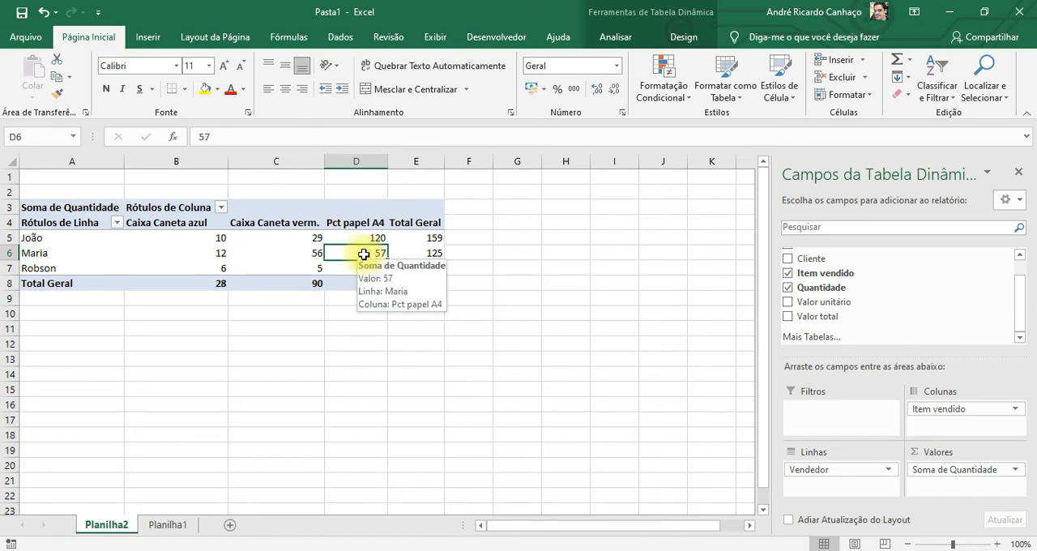
{"action": "left_click", "coordinate": [416, 253]}
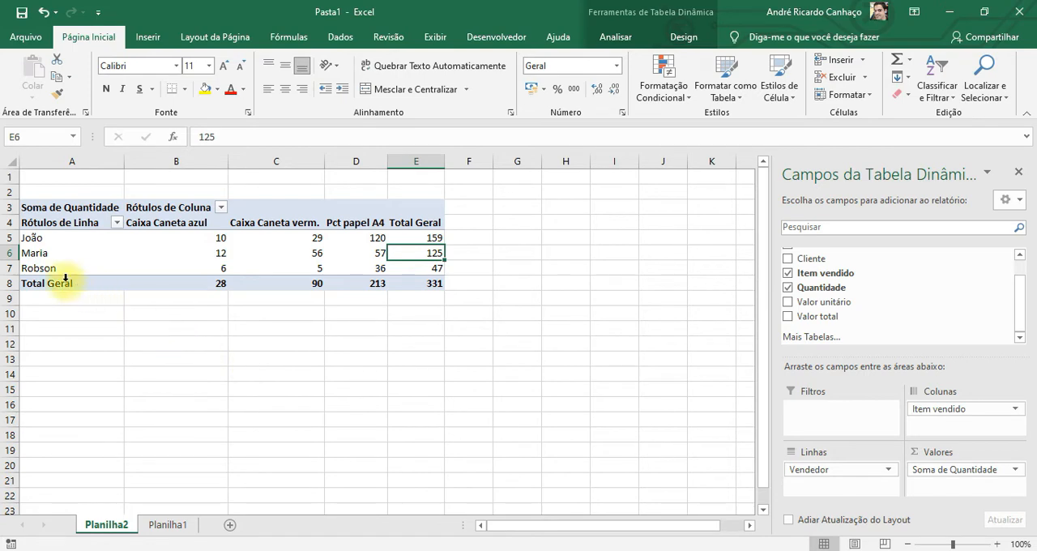
{"action": "left_click", "coordinate": [213, 273]}
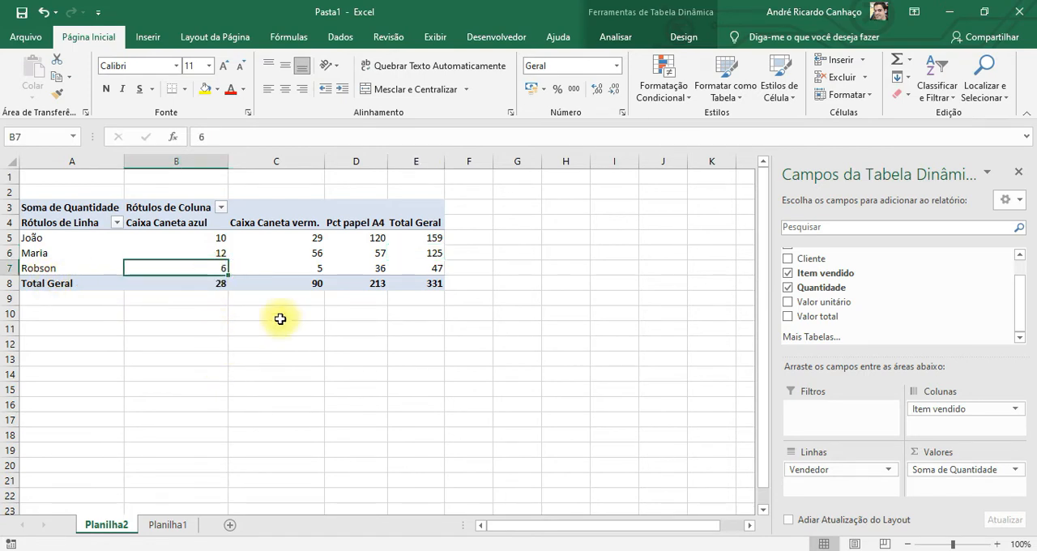
{"action": "left_click", "coordinate": [286, 270]}
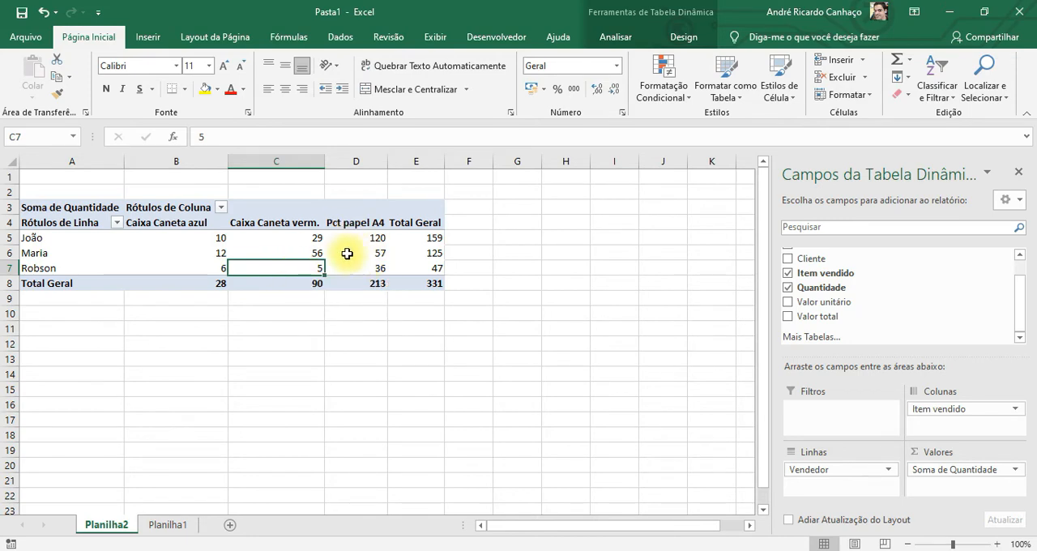
{"action": "left_click", "coordinate": [368, 267]}
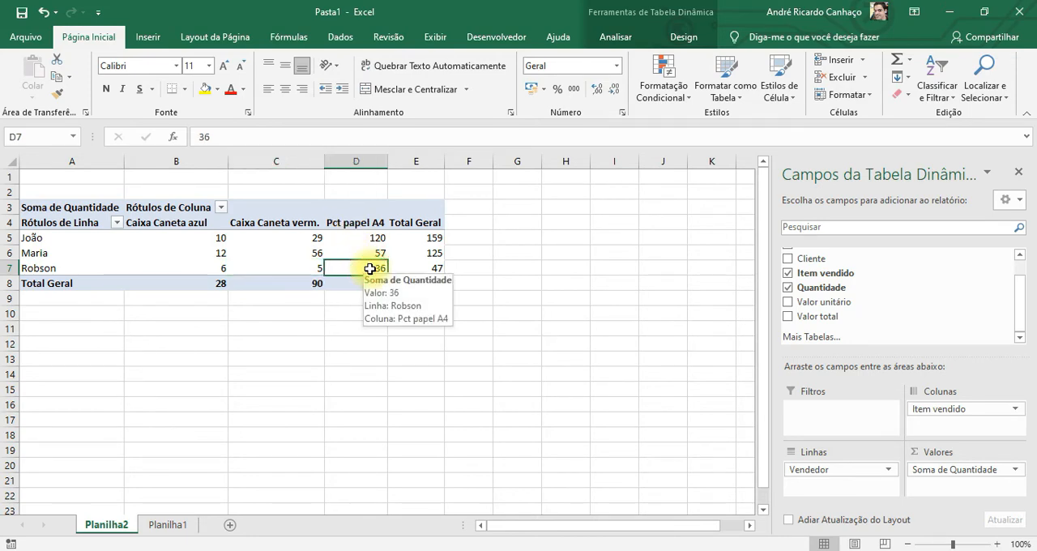
{"action": "left_click", "coordinate": [416, 268]}
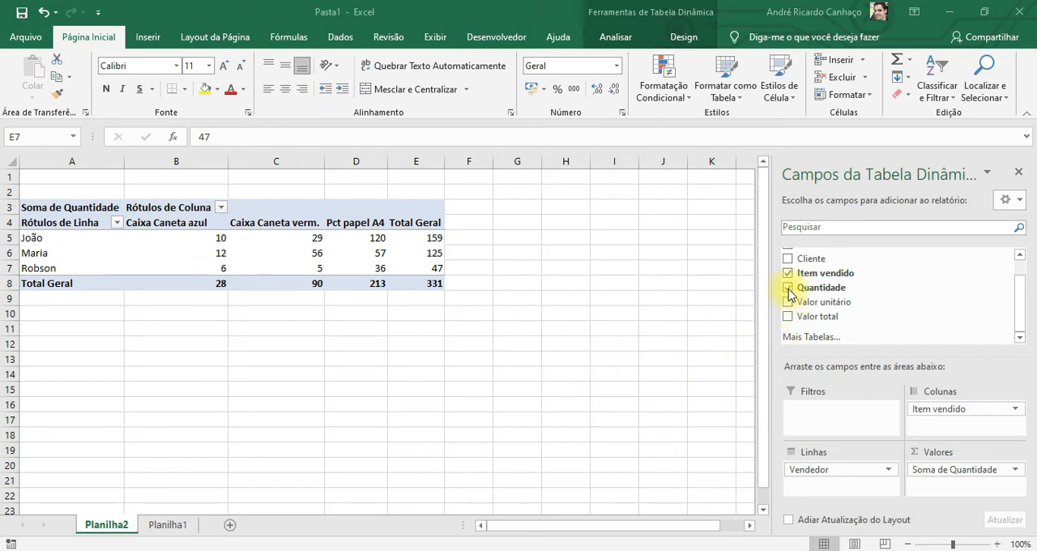
Replace Quantidade with Valor total in the PivotTable's values
{"action": "left_click", "coordinate": [945, 472]}
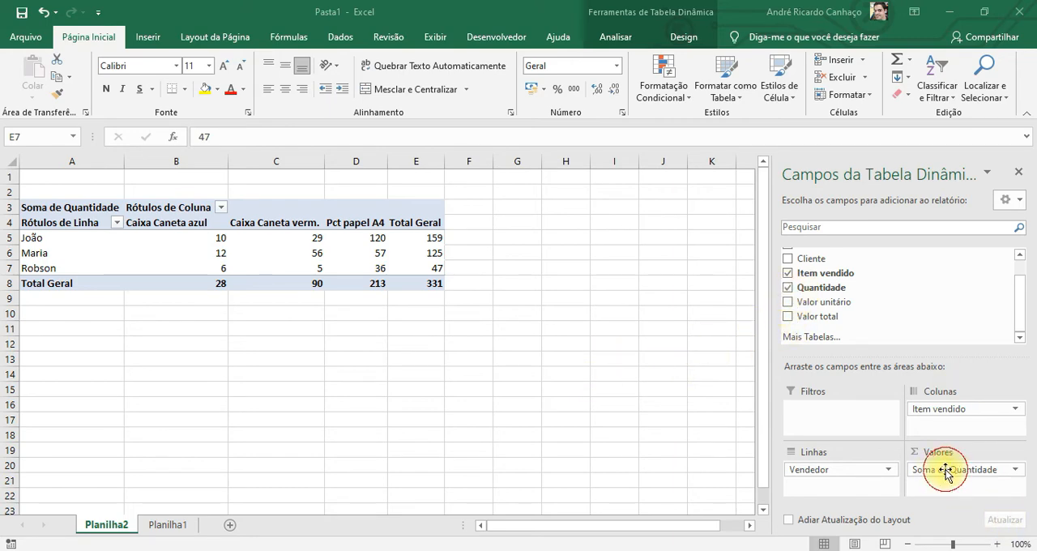
{"action": "left_click", "coordinate": [786, 289]}
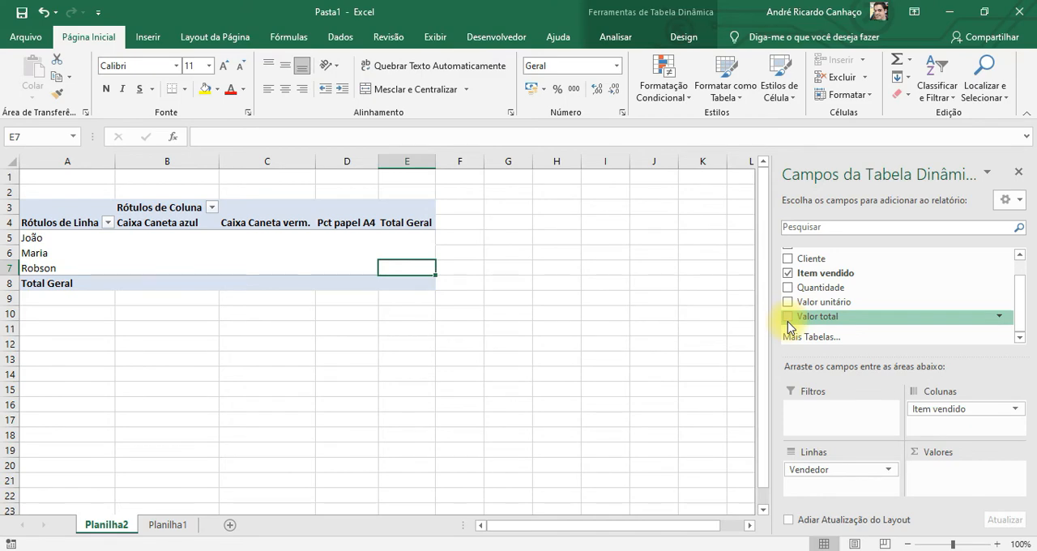
{"action": "left_click", "coordinate": [788, 319]}
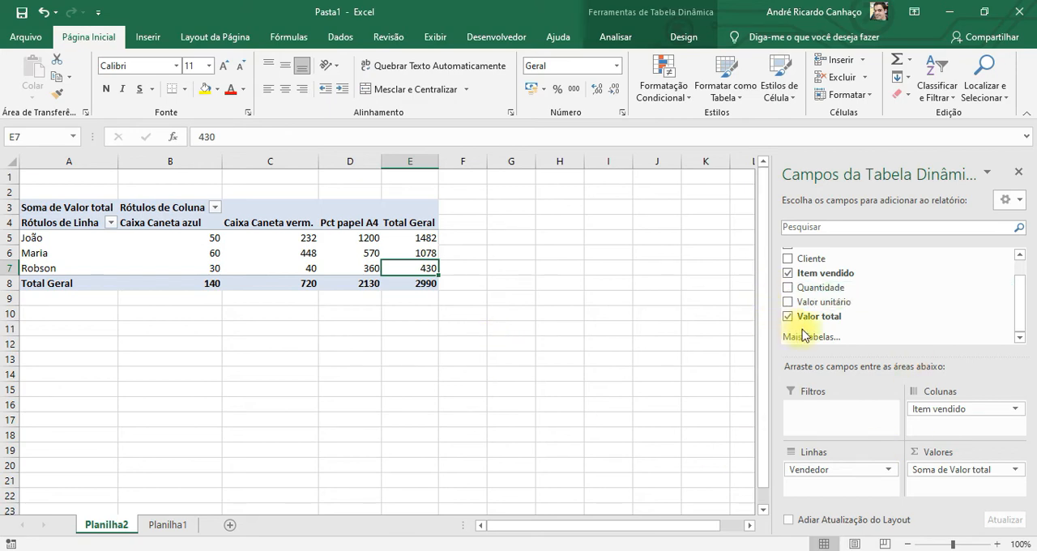
{"action": "left_click_drag", "start_coordinate": [808, 274], "coordinate": [815, 281]}
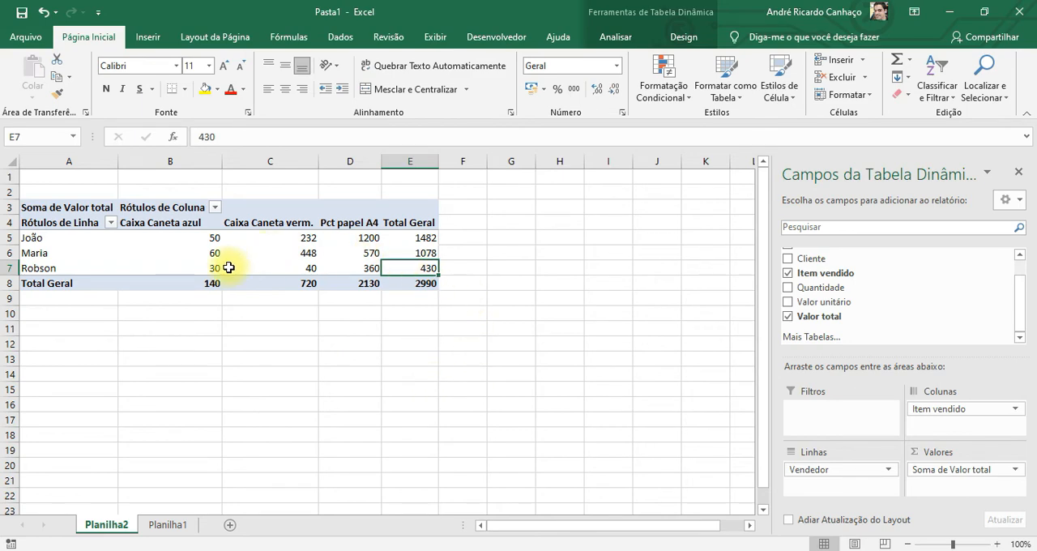
Review the first seller's Valor total for each item and the grand total of every seller in E5:E7
{"action": "mouse_move", "coordinate": [335, 267]}
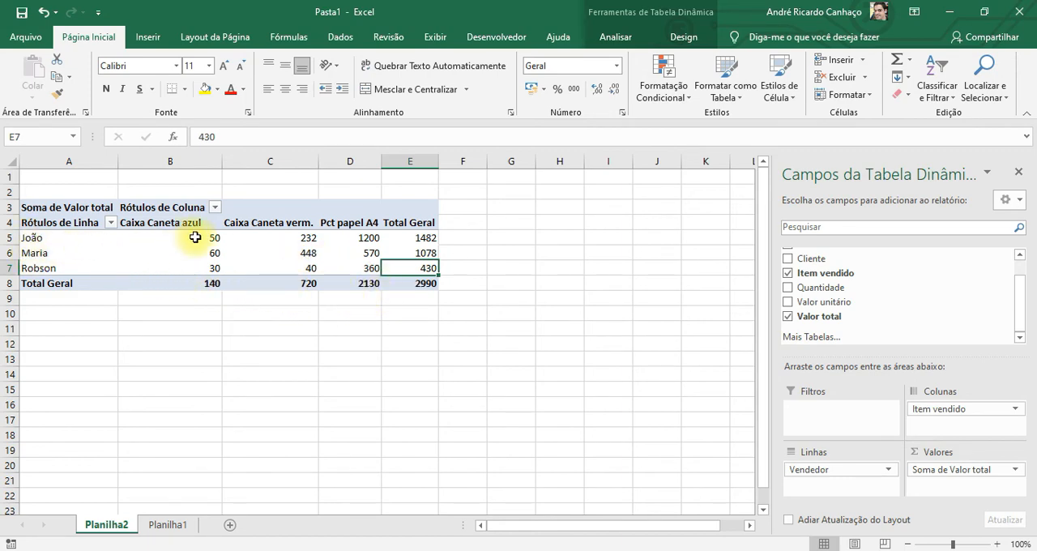
{"action": "left_click", "coordinate": [199, 236]}
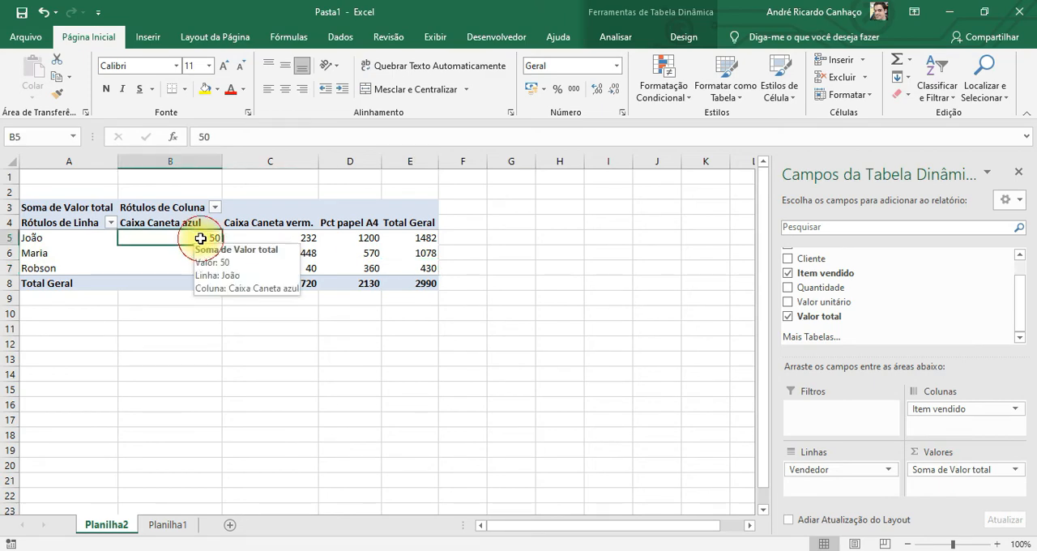
{"action": "left_click", "coordinate": [308, 236]}
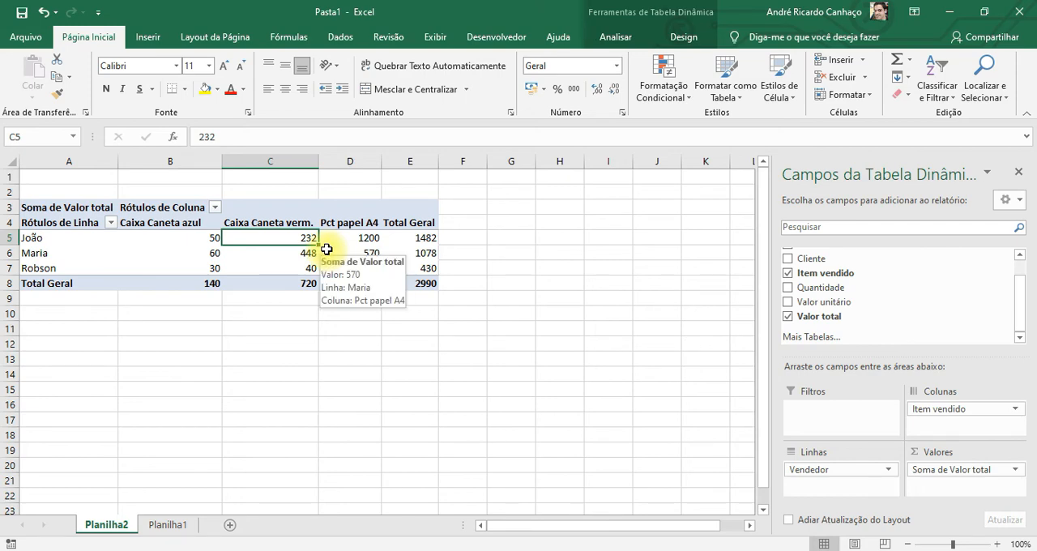
{"action": "left_click", "coordinate": [343, 239]}
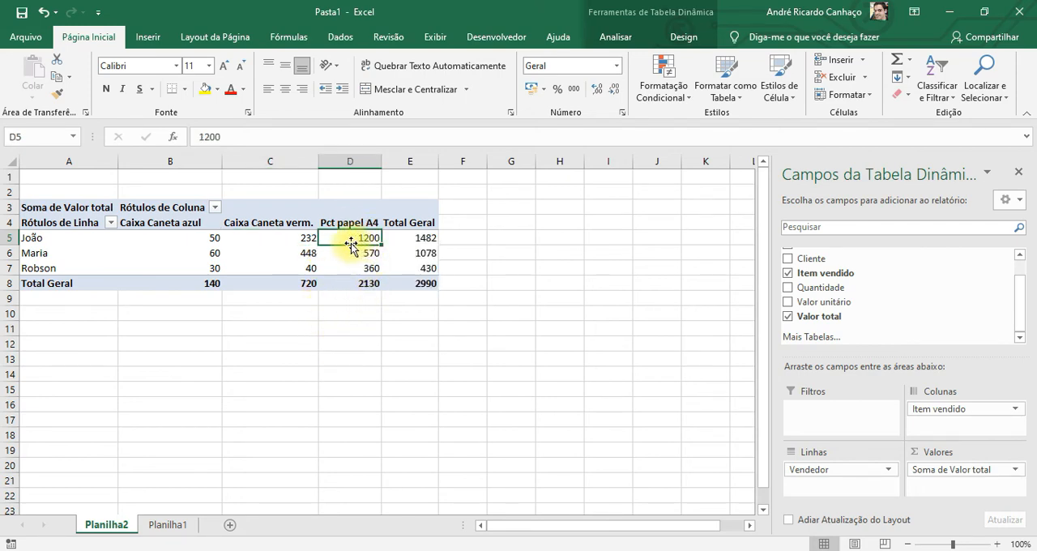
{"action": "left_click_drag", "start_coordinate": [425, 237], "coordinate": [428, 269]}
{"action": "left_click", "coordinate": [413, 237]}
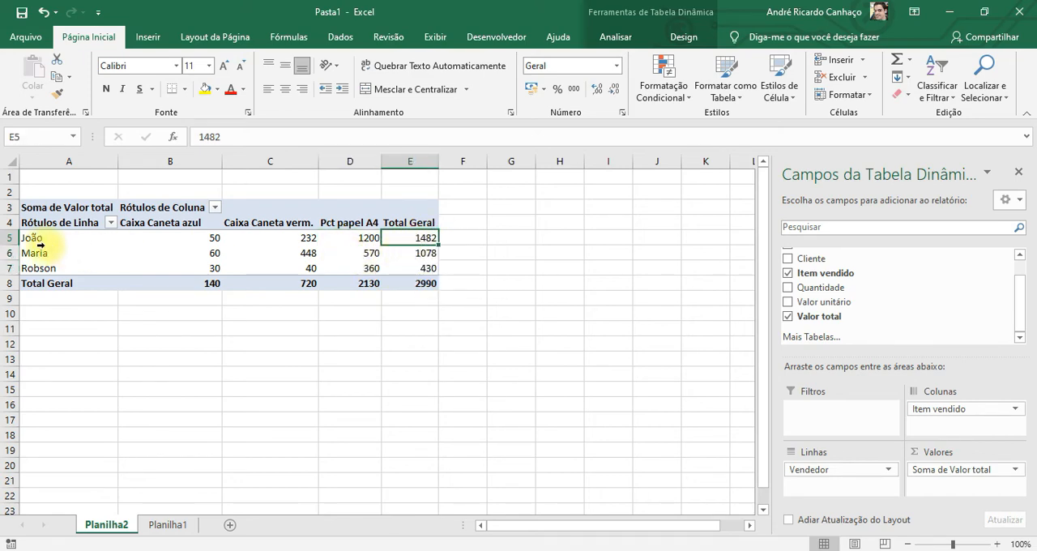
{"action": "left_click", "coordinate": [419, 252]}
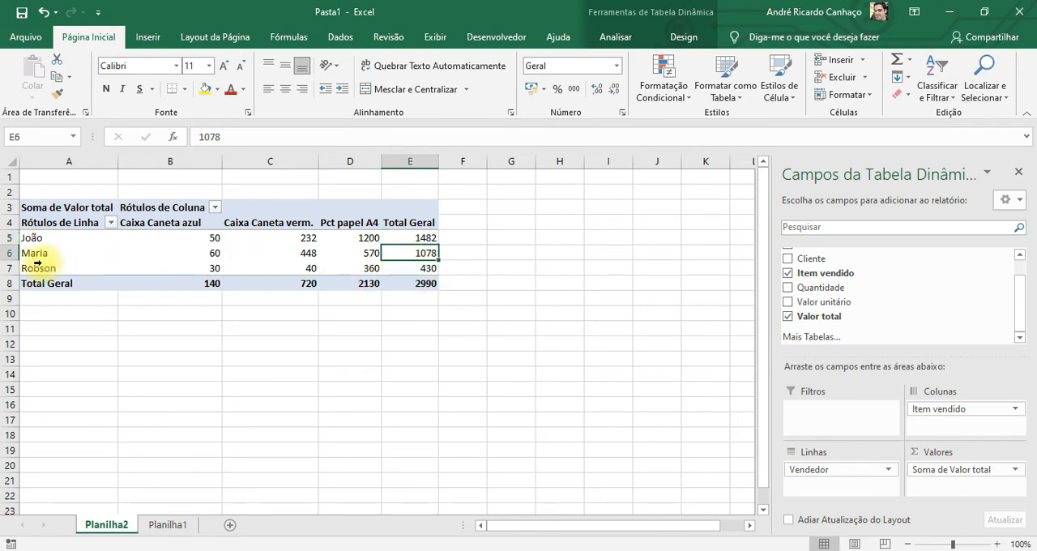
{"action": "left_click", "coordinate": [413, 270]}
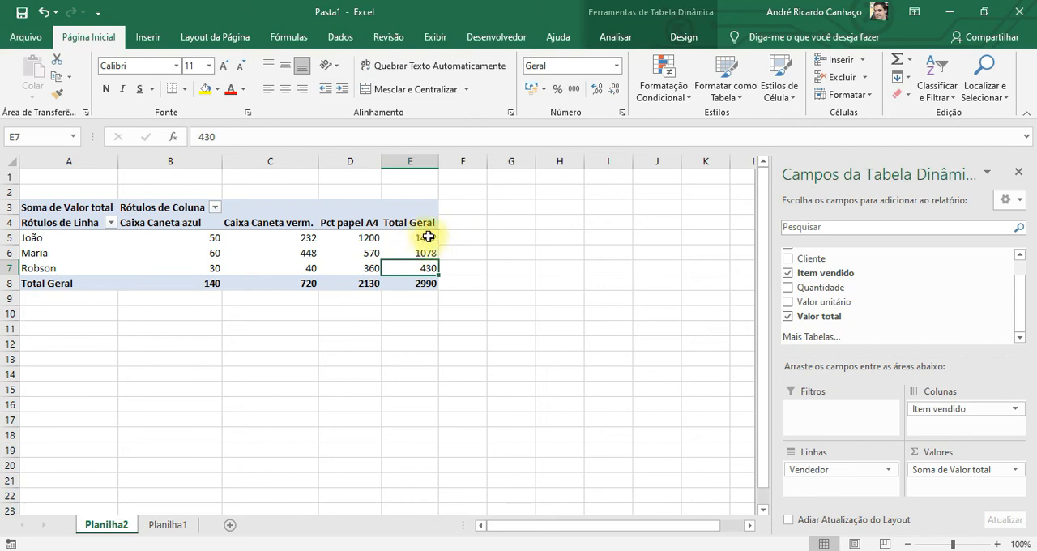
{"action": "left_click", "coordinate": [469, 237]}
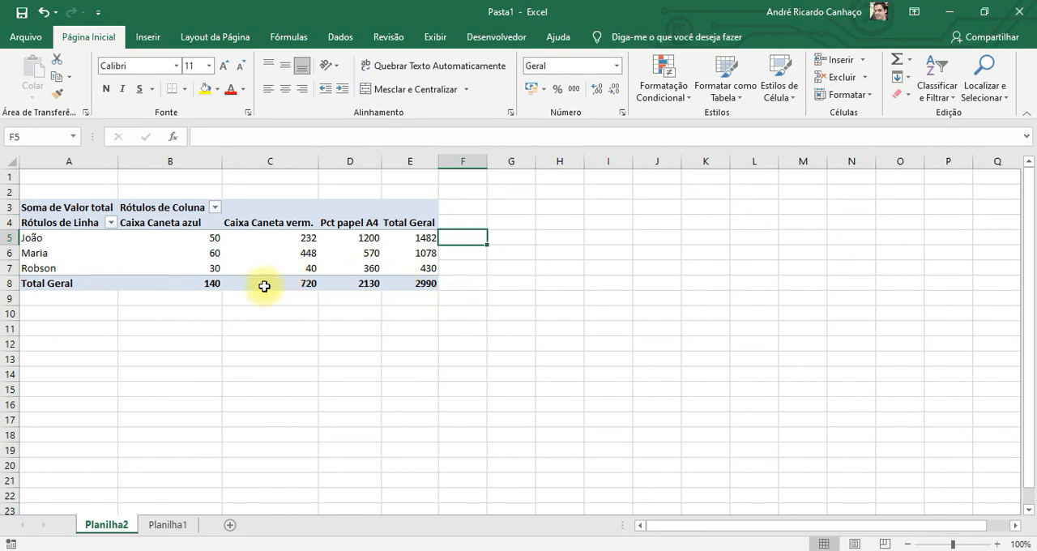
Review the grand total of each item sold and the overall total in row 8 of the PivotTable
{"action": "left_click", "coordinate": [214, 281]}
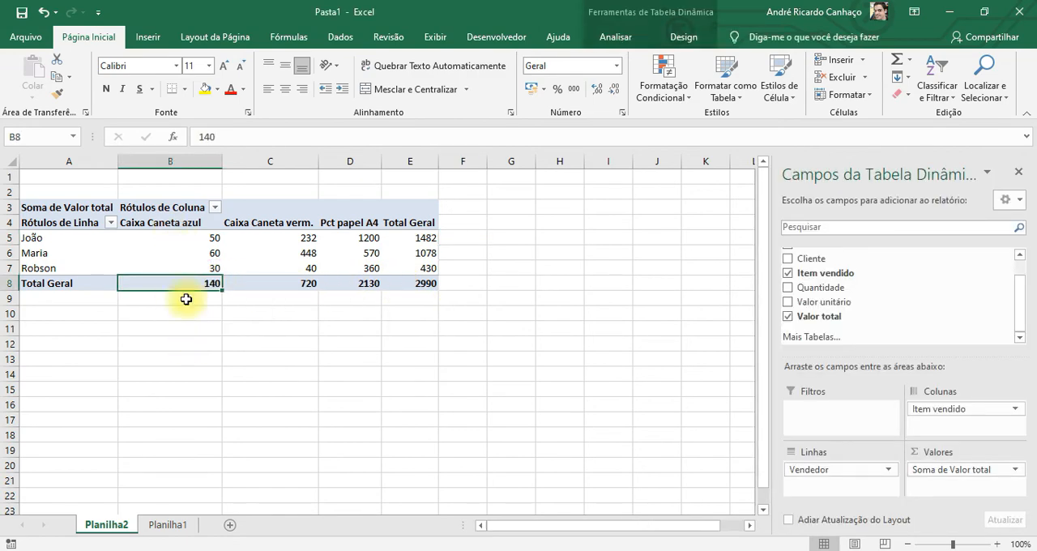
{"action": "mouse_move", "coordinate": [197, 286]}
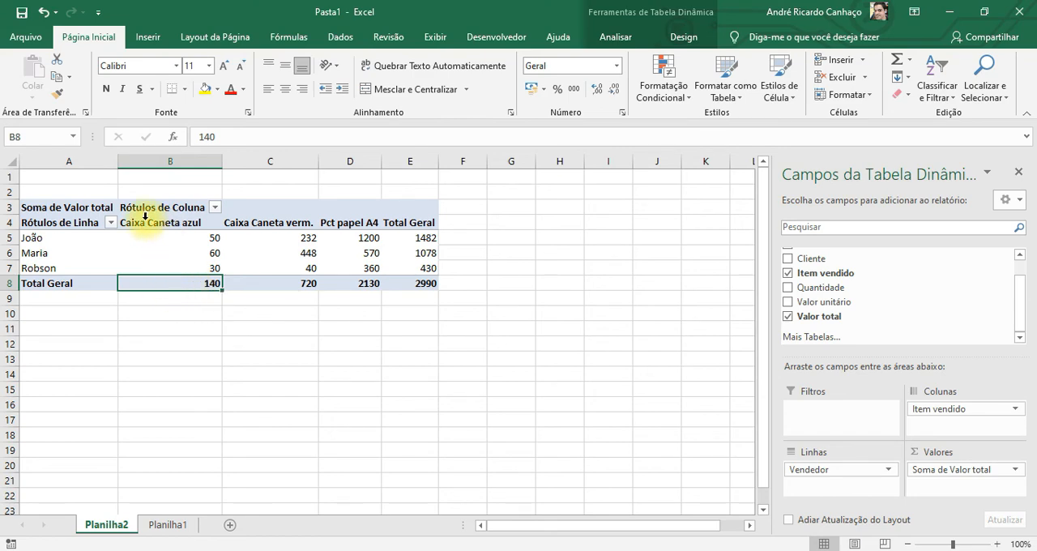
{"action": "left_click", "coordinate": [298, 288]}
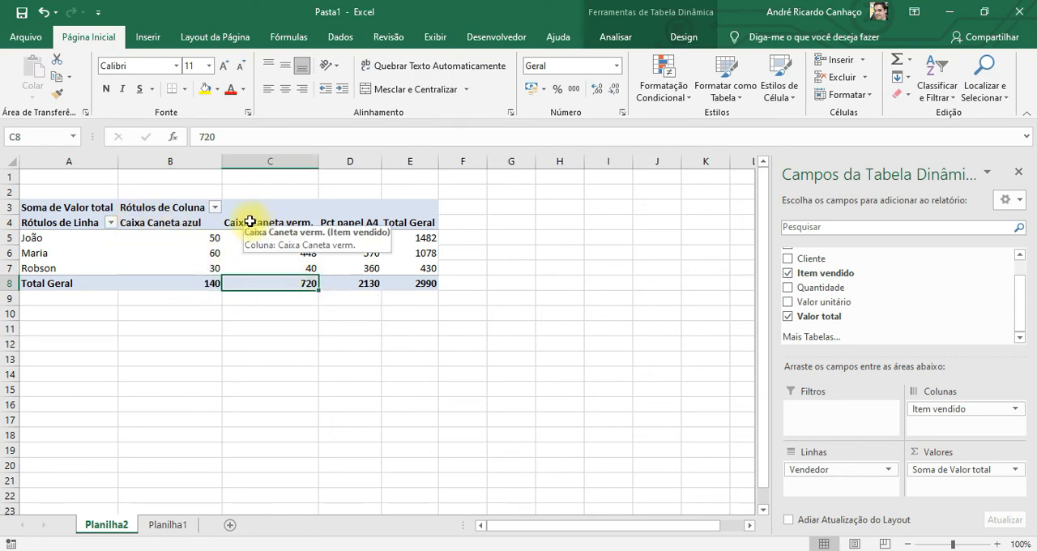
{"action": "mouse_move", "coordinate": [361, 287]}
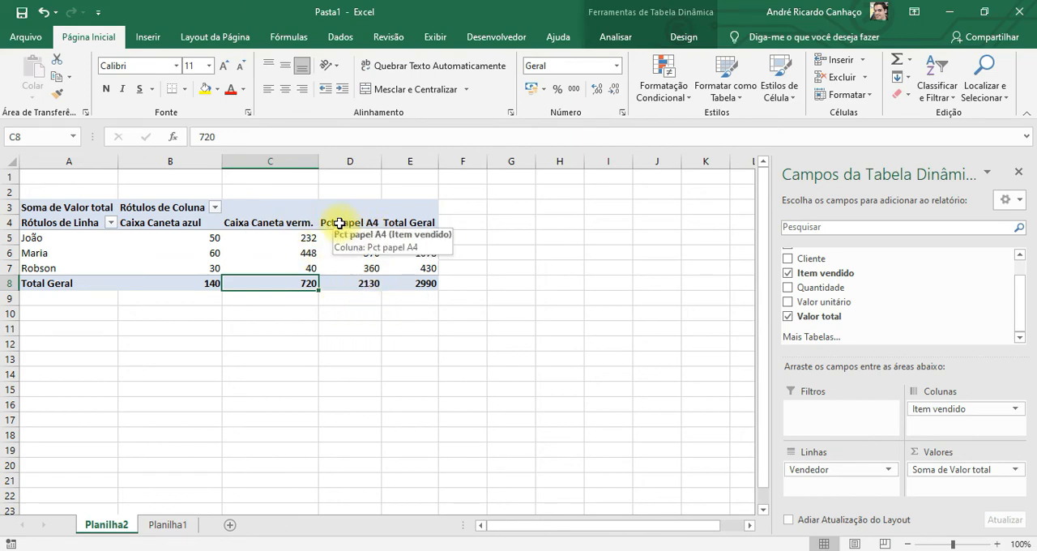
{"action": "mouse_move", "coordinate": [399, 288]}
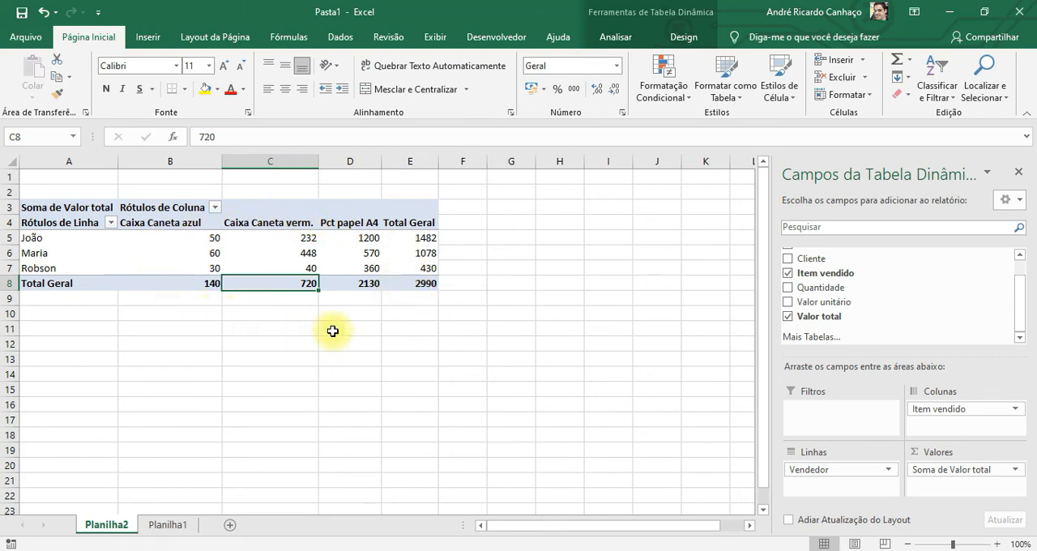
Check the source sales table on Planilha1, and add Cliente to the filters of the PivotTable on Planilha2
{"action": "left_click", "coordinate": [167, 524]}
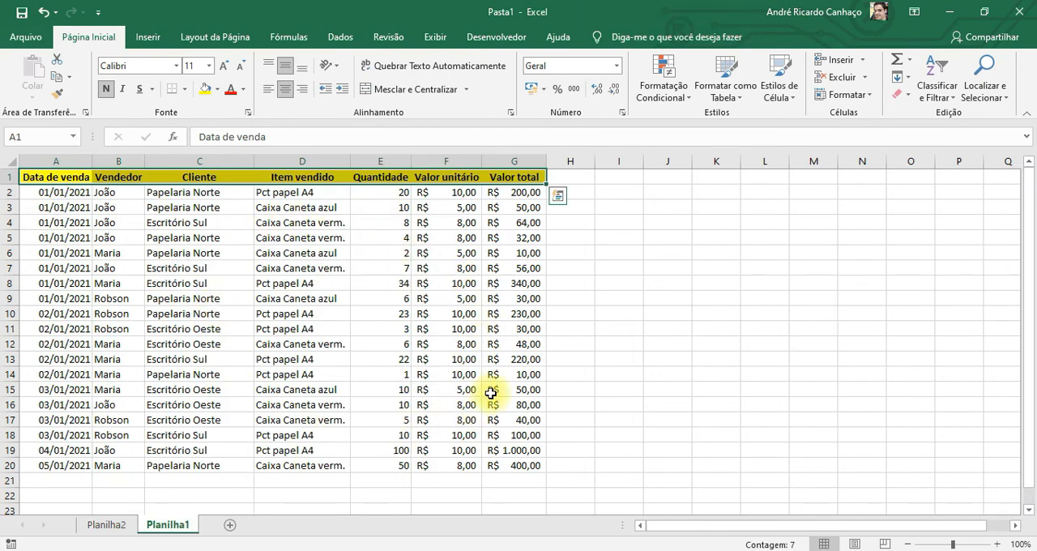
{"action": "left_click", "coordinate": [108, 527]}
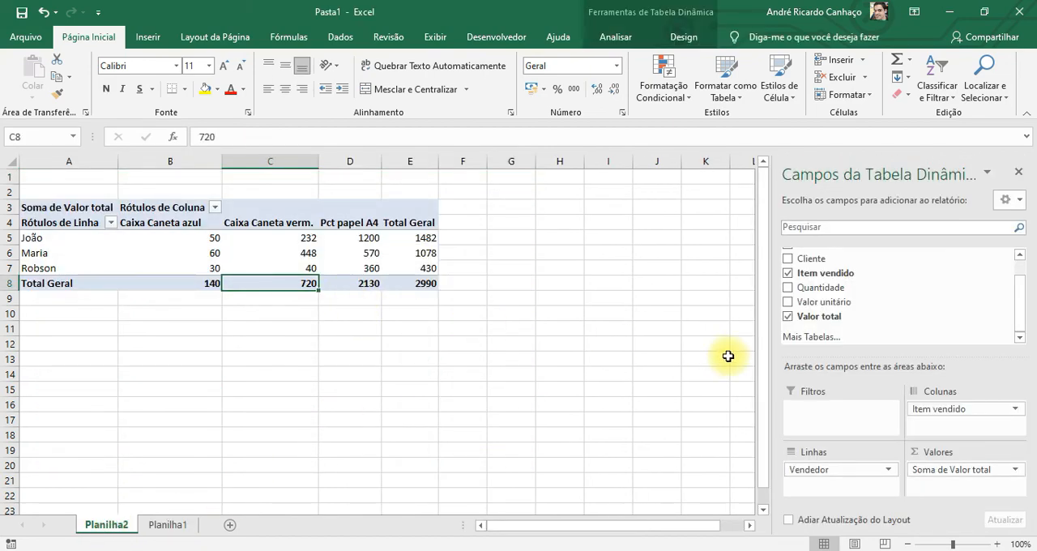
{"action": "left_click_drag", "start_coordinate": [1019, 301], "coordinate": [1022, 287]}
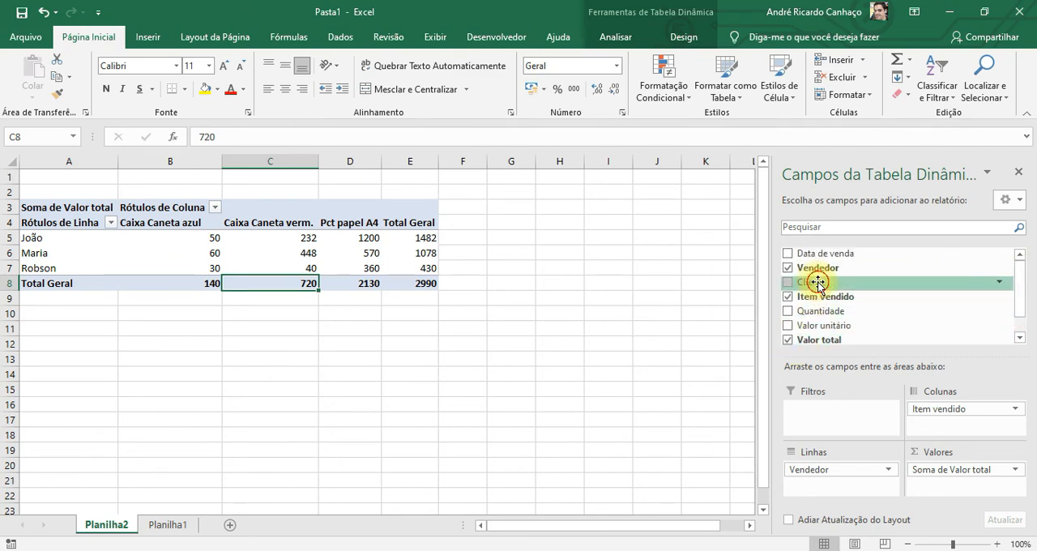
{"action": "left_click_drag", "start_coordinate": [818, 284], "coordinate": [833, 409]}
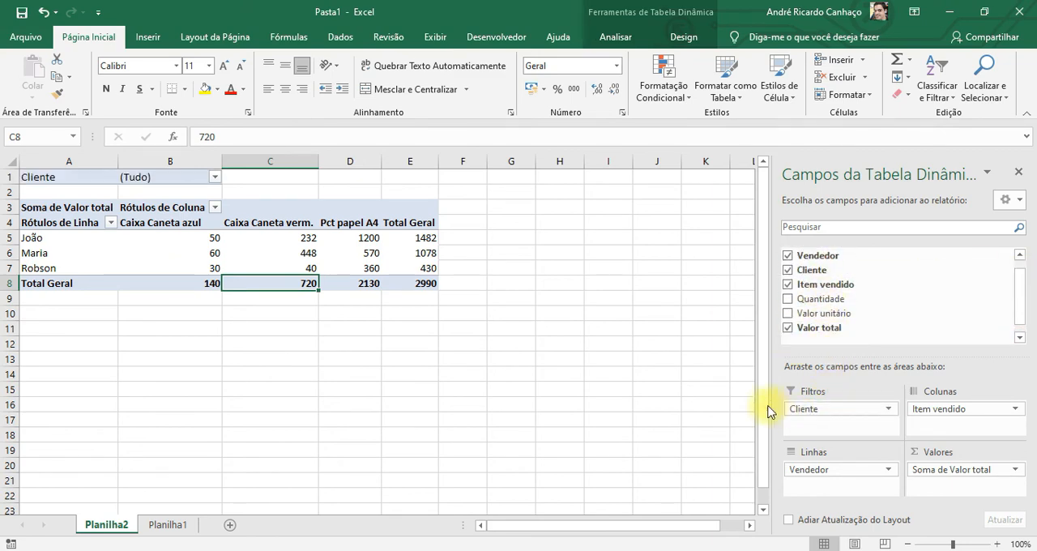
Filter the PivotTable on Planilha2 to show only the client Escritório Oeste
{"action": "left_click", "coordinate": [215, 176]}
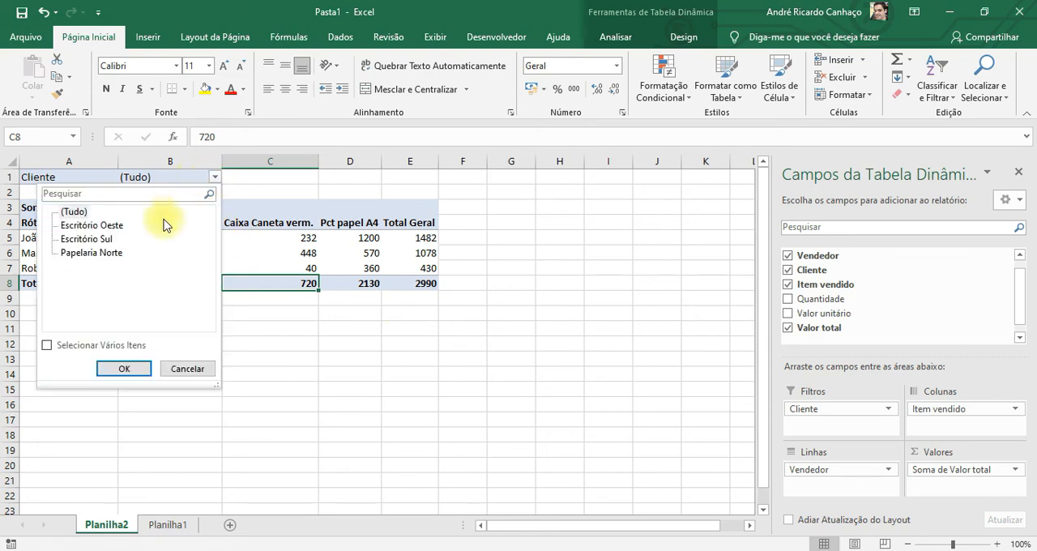
{"action": "left_click", "coordinate": [105, 227]}
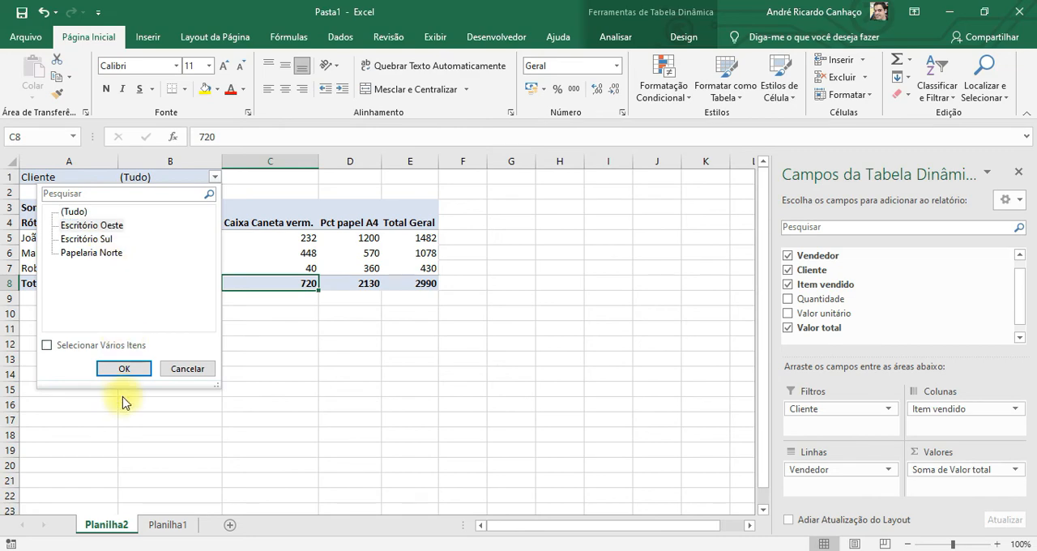
{"action": "left_click", "coordinate": [125, 368]}
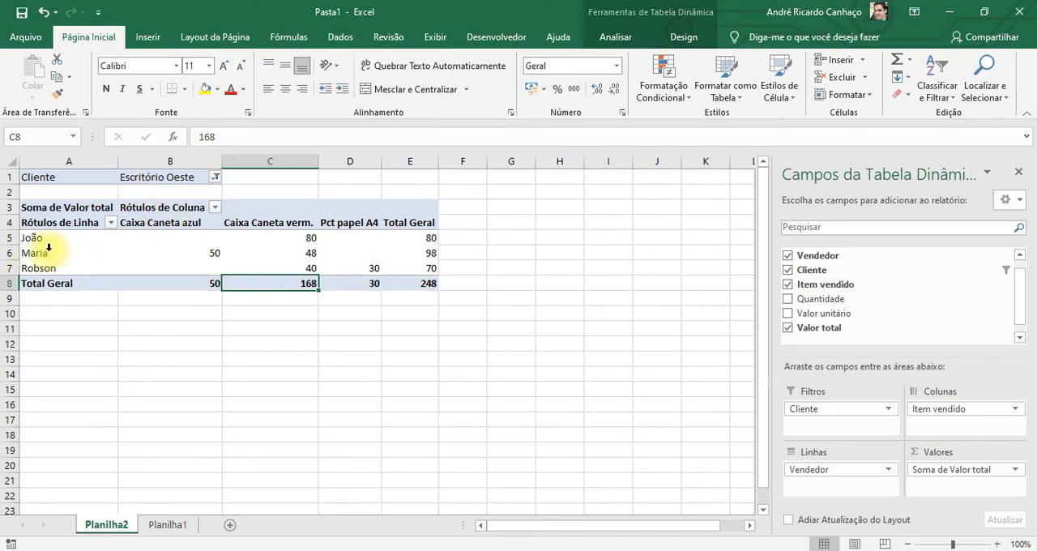
Review the second seller's Caixa Caneta azul value and grand total, plus the item totals and overall total in row 8
{"action": "left_click", "coordinate": [164, 254]}
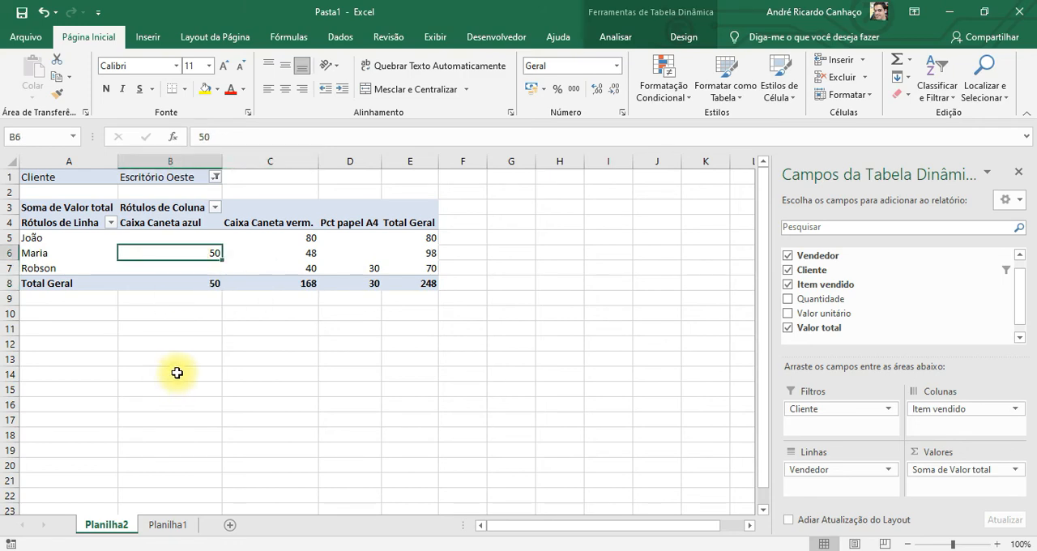
{"action": "left_click", "coordinate": [209, 282]}
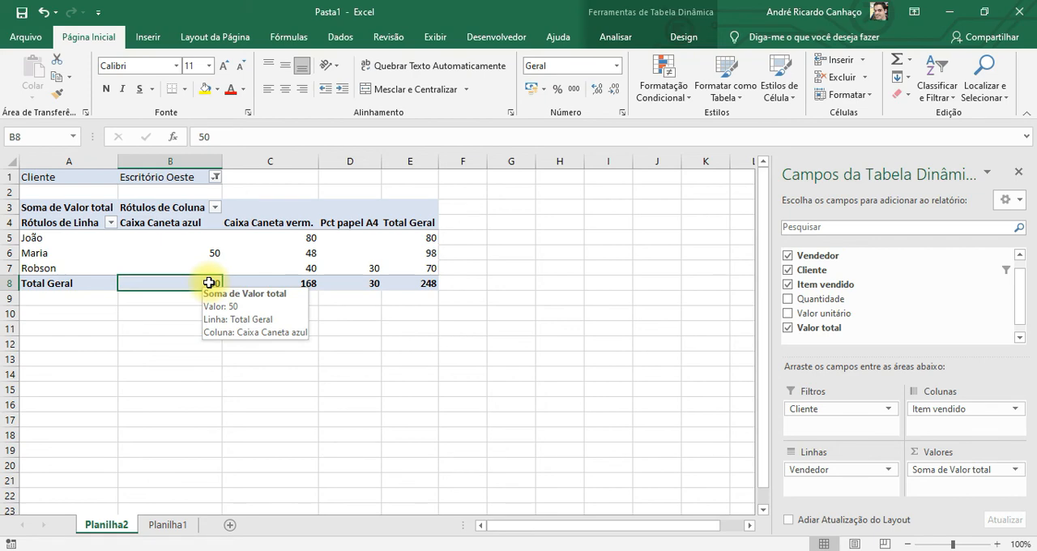
{"action": "left_click", "coordinate": [293, 285]}
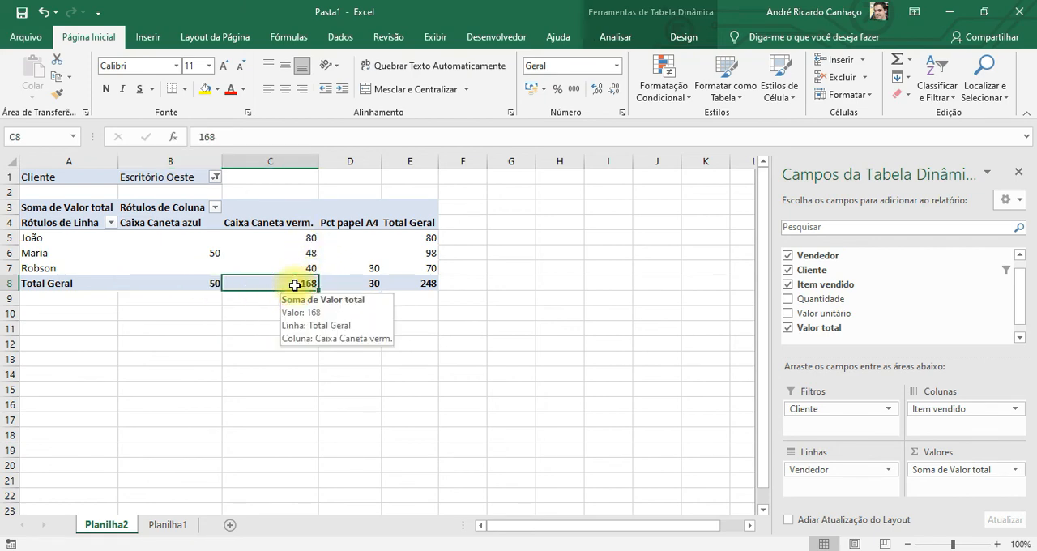
{"action": "left_click", "coordinate": [362, 283]}
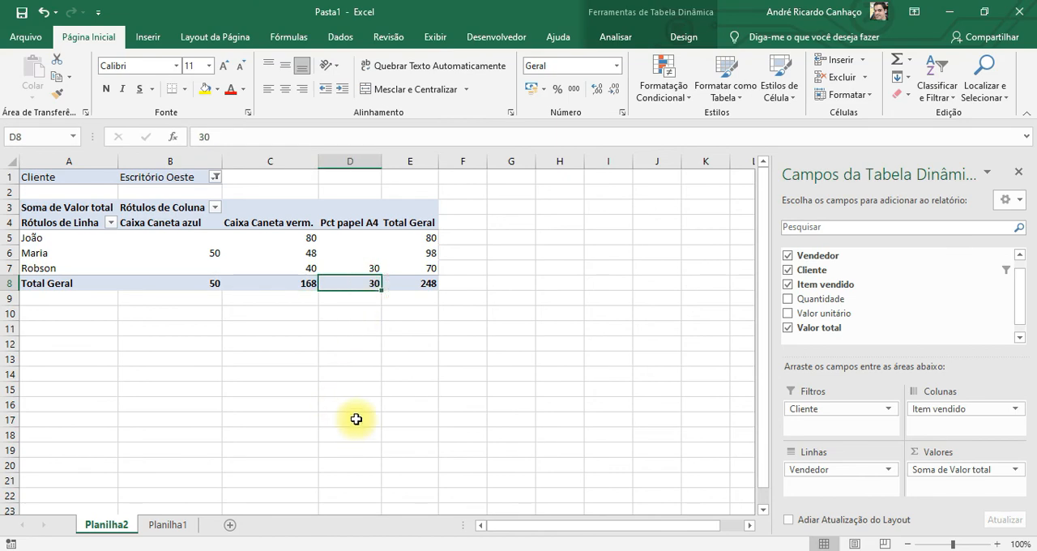
{"action": "left_click", "coordinate": [415, 285]}
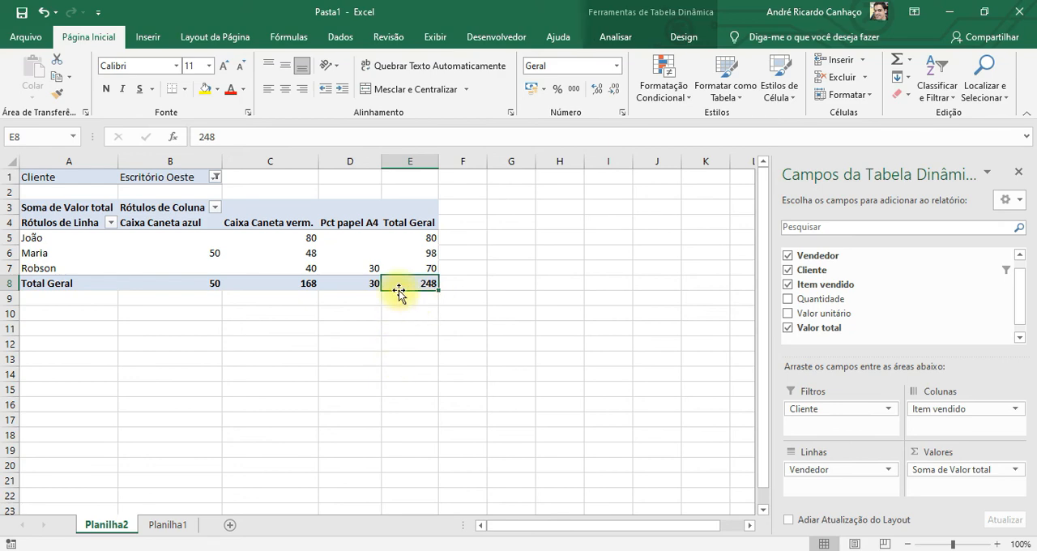
{"action": "left_click_drag", "start_coordinate": [398, 294], "coordinate": [430, 255]}
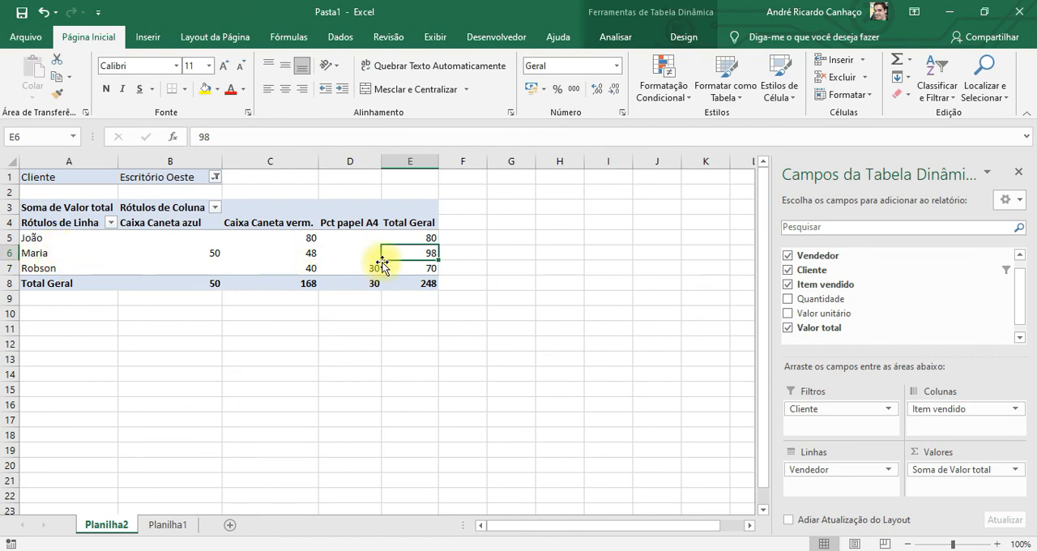
Switch the Cliente filter to Escritório Sul and check the first seller's grand total
{"action": "left_click", "coordinate": [215, 177]}
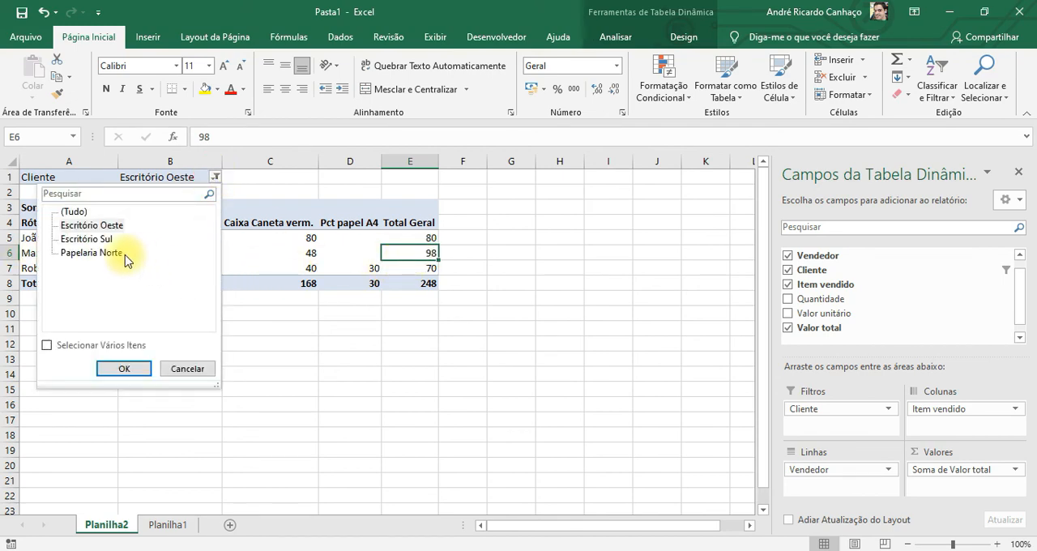
{"action": "left_click", "coordinate": [101, 239]}
{"action": "left_click", "coordinate": [124, 368]}
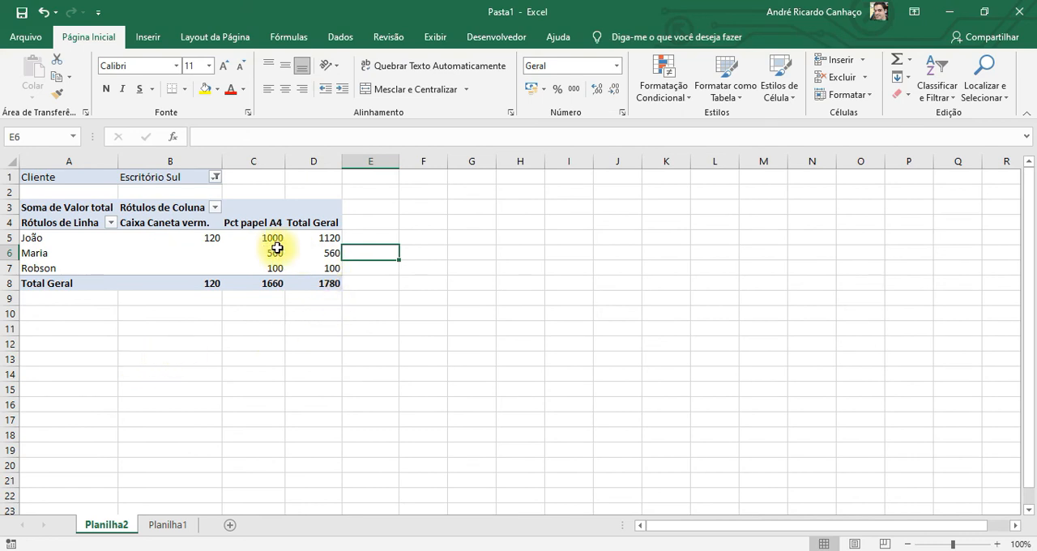
{"action": "mouse_move", "coordinate": [170, 240]}
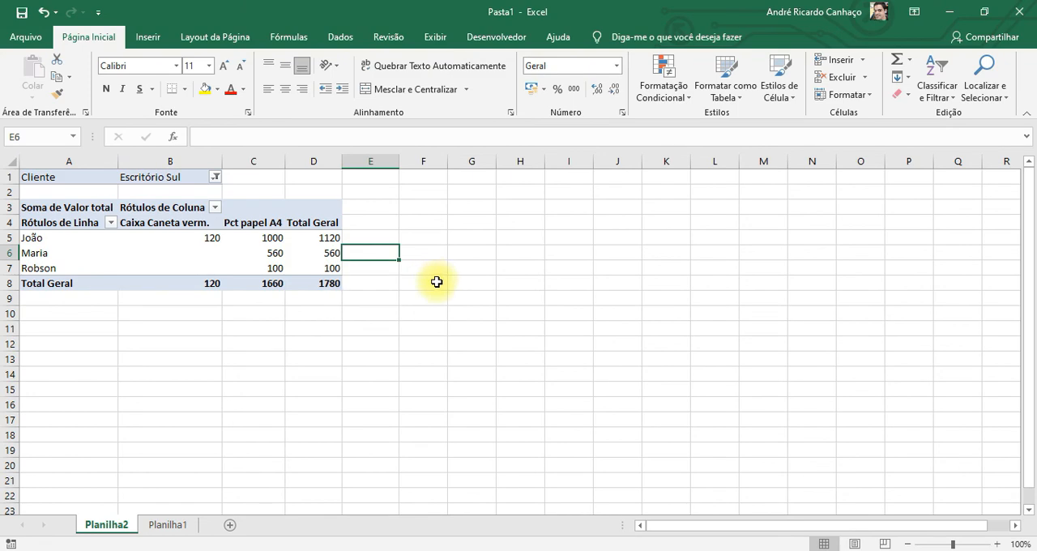
{"action": "left_click", "coordinate": [331, 237]}
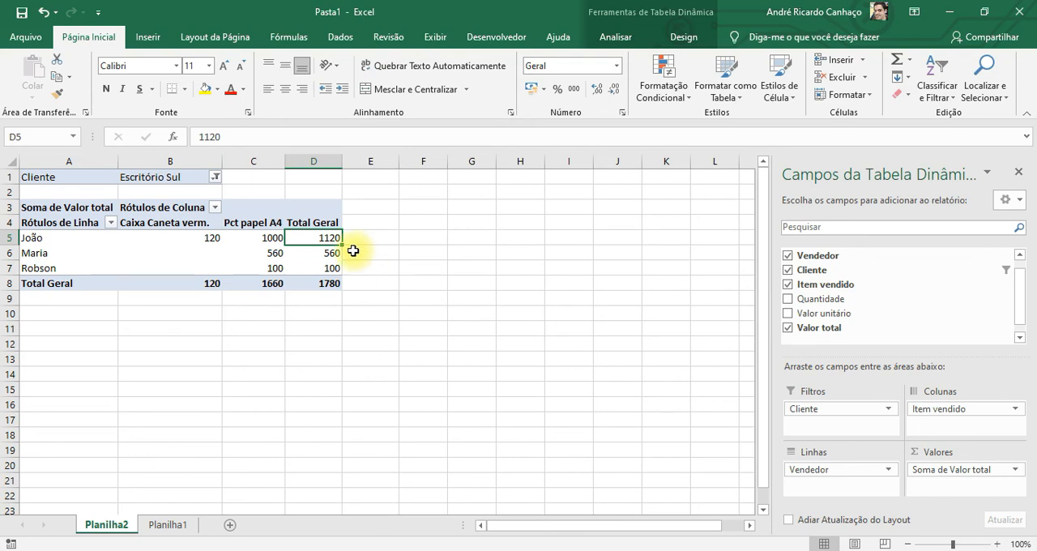
Switch the Cliente filter to Papelaria Norte and review the second seller's grand total, their Caixa Caneta verm. value and the overall total
{"action": "left_click", "coordinate": [215, 176]}
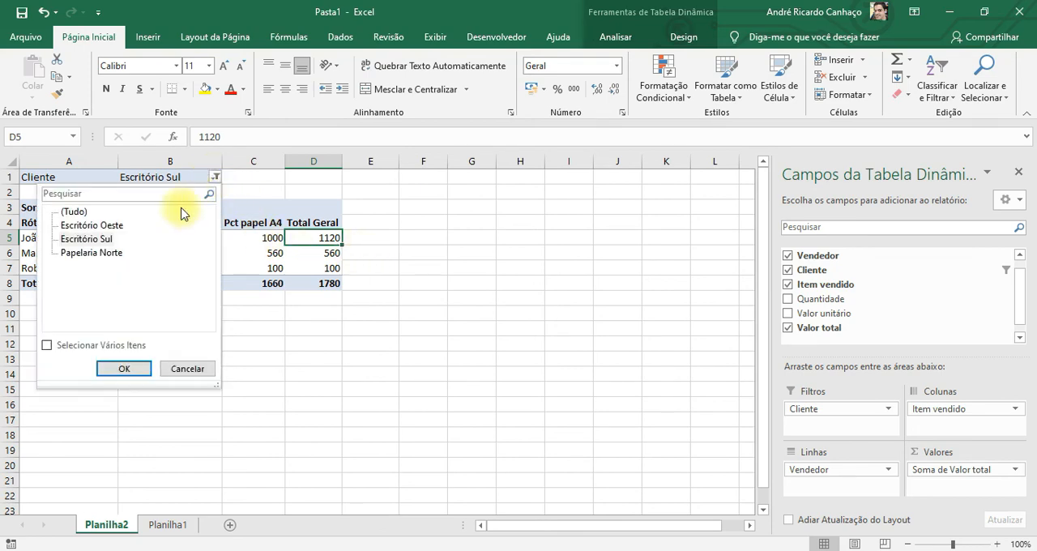
{"action": "left_click", "coordinate": [101, 252]}
{"action": "left_click", "coordinate": [126, 368]}
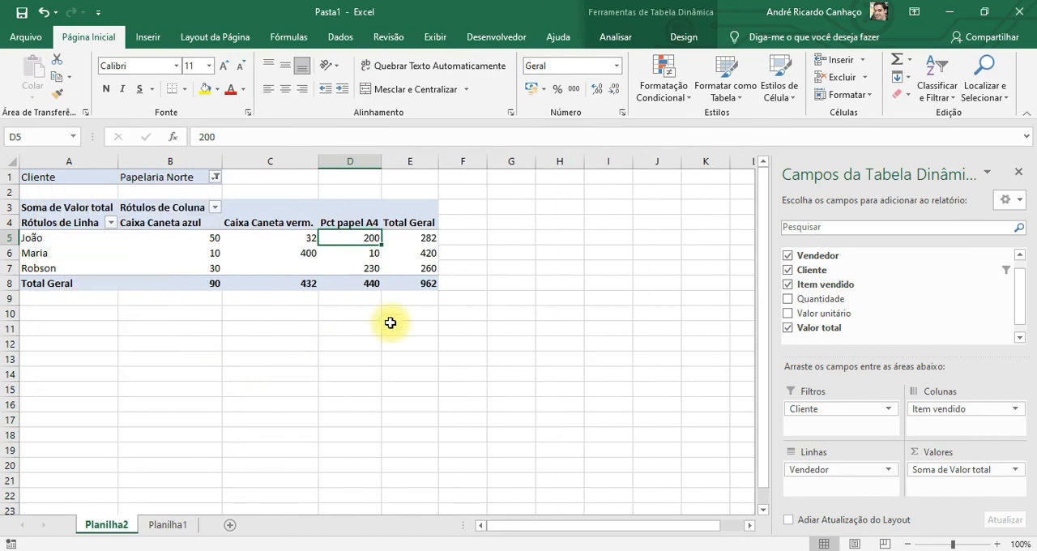
{"action": "left_click", "coordinate": [423, 255]}
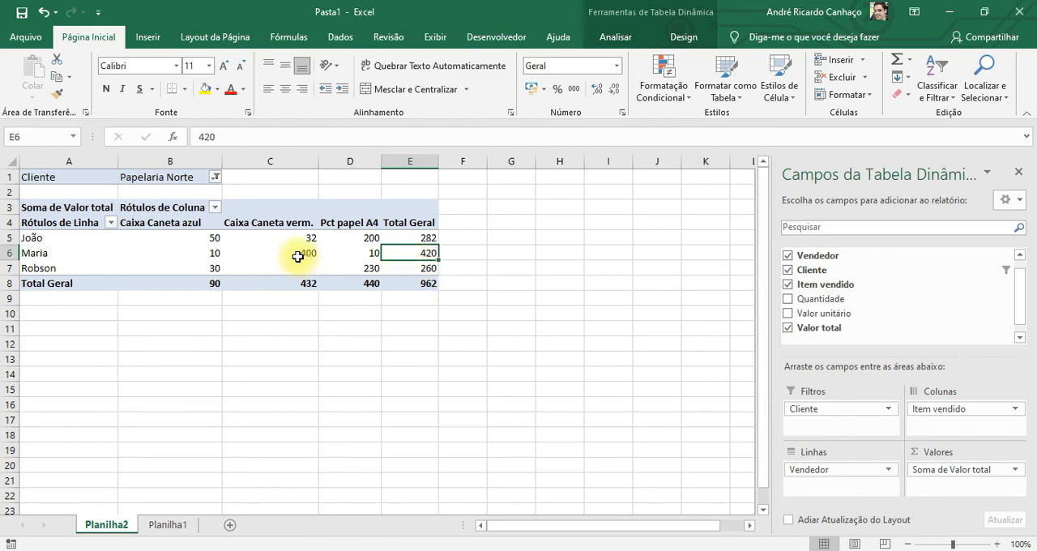
{"action": "left_click", "coordinate": [267, 257]}
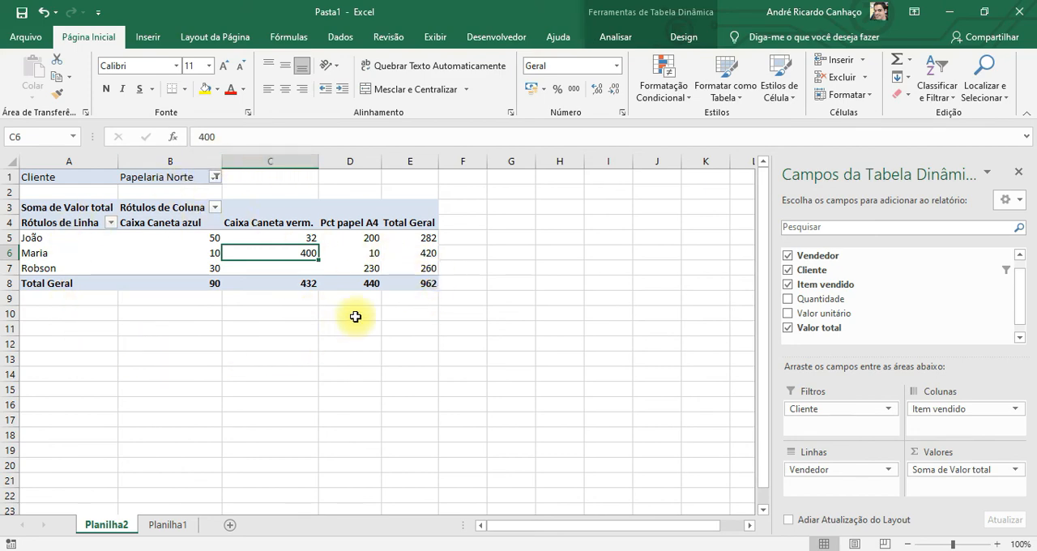
{"action": "left_click", "coordinate": [424, 282]}
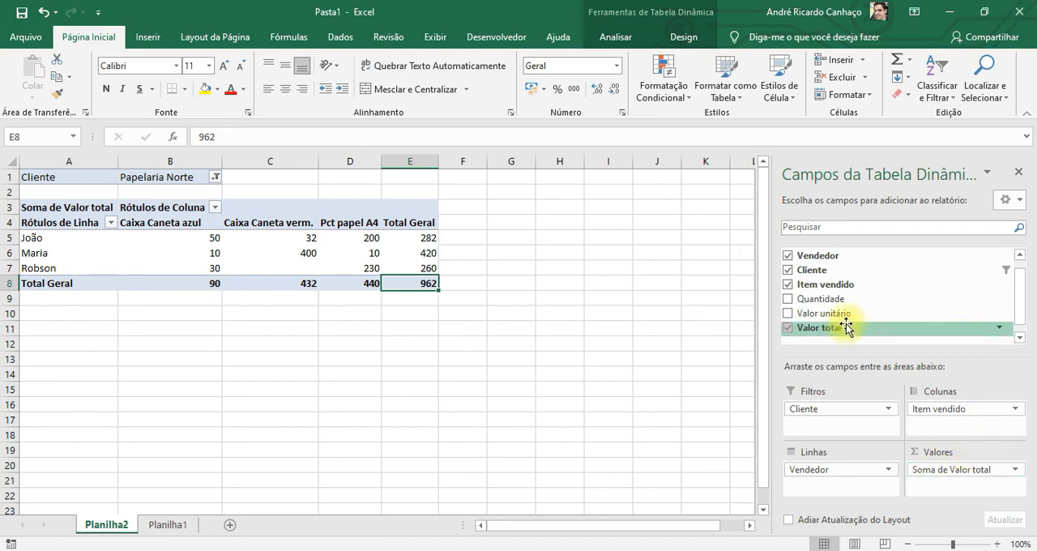
Swap the PivotTable's axes so that Item vendido is in the rows and Vendedor in the columns
{"action": "scroll", "coordinate": [1012, 291], "scroll_direction": "down", "scroll_amount": 1}
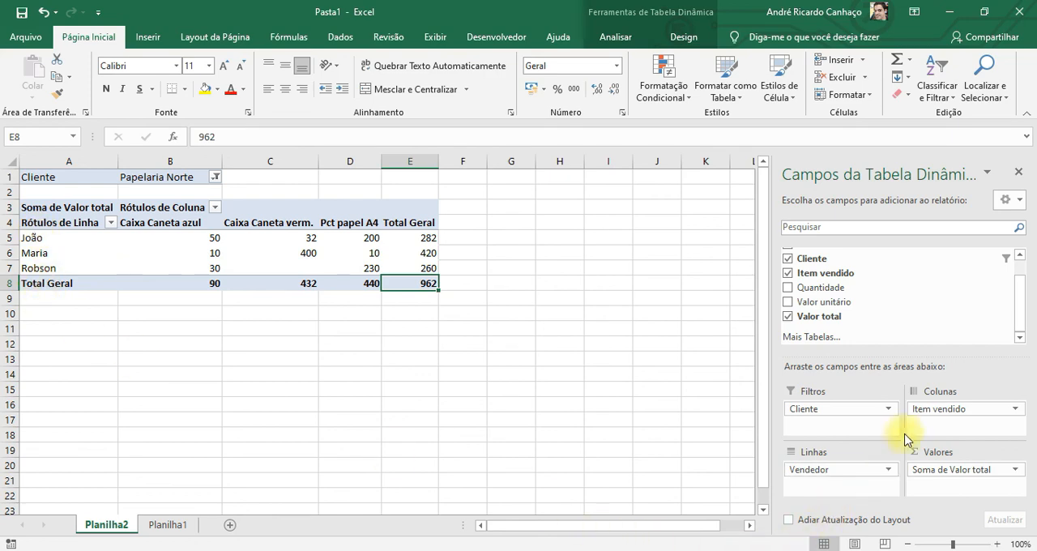
{"action": "mouse_move", "coordinate": [947, 411]}
{"action": "left_mouse_down"}
{"action": "mouse_move", "coordinate": [916, 486]}
{"action": "mouse_move", "coordinate": [851, 491]}
{"action": "mouse_move", "coordinate": [905, 468]}
{"action": "mouse_move", "coordinate": [958, 413]}
{"action": "left_mouse_up"}
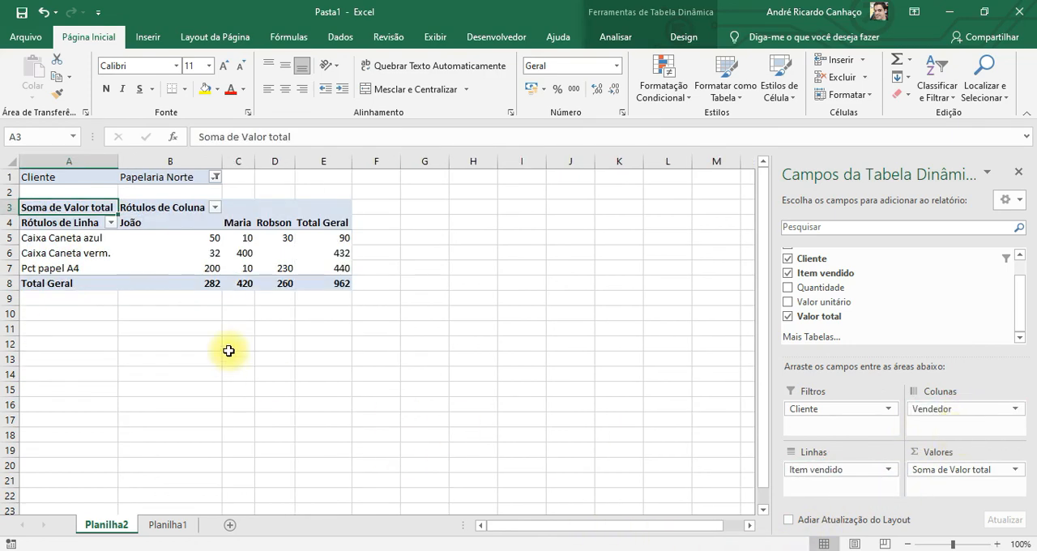